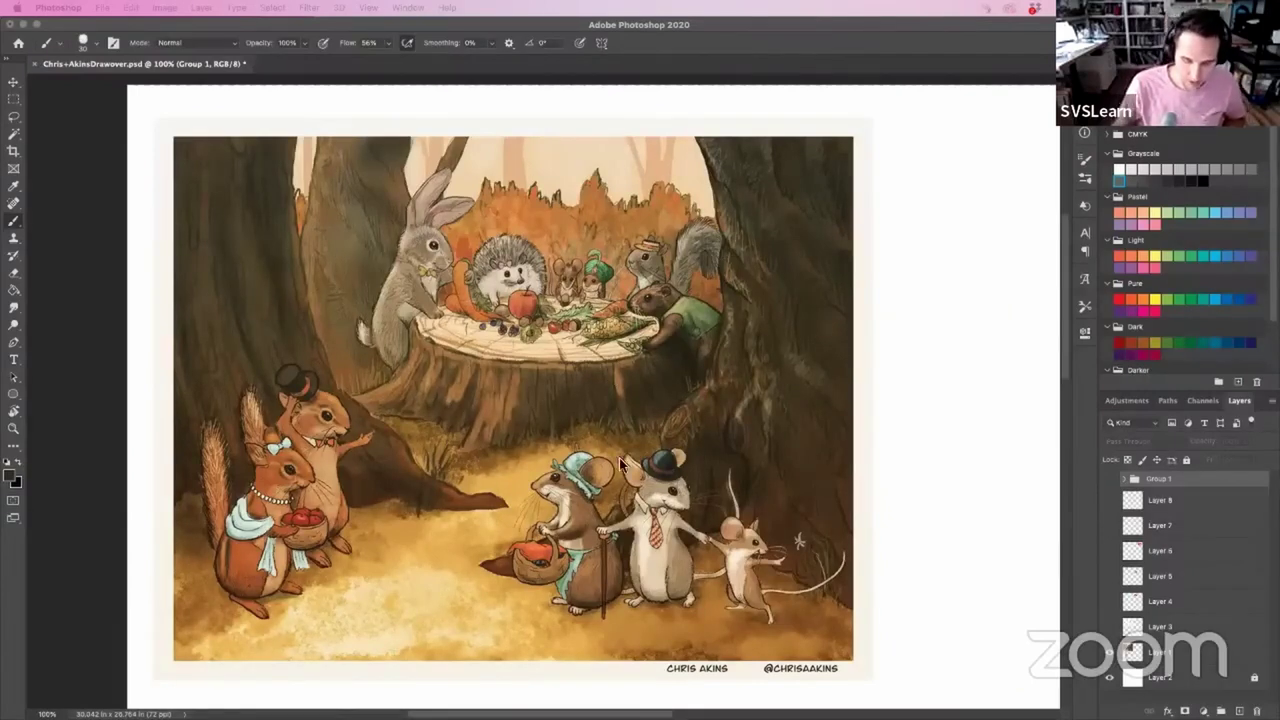
# Zoom to 200% on the stump table and mice, then return to the whole illustration at 100%.
pyautogui.moveTo(584, 427)
pyautogui.mouseDown()
pyautogui.moveTo(566, 450)
pyautogui.moveTo(502, 450)
pyautogui.moveTo(608, 337)
pyautogui.mouseUp()
pyautogui.scroll(2, 680, 375)
pyautogui.scroll(5, 690, 369)
pyautogui.hscroll(2, 690, 369)
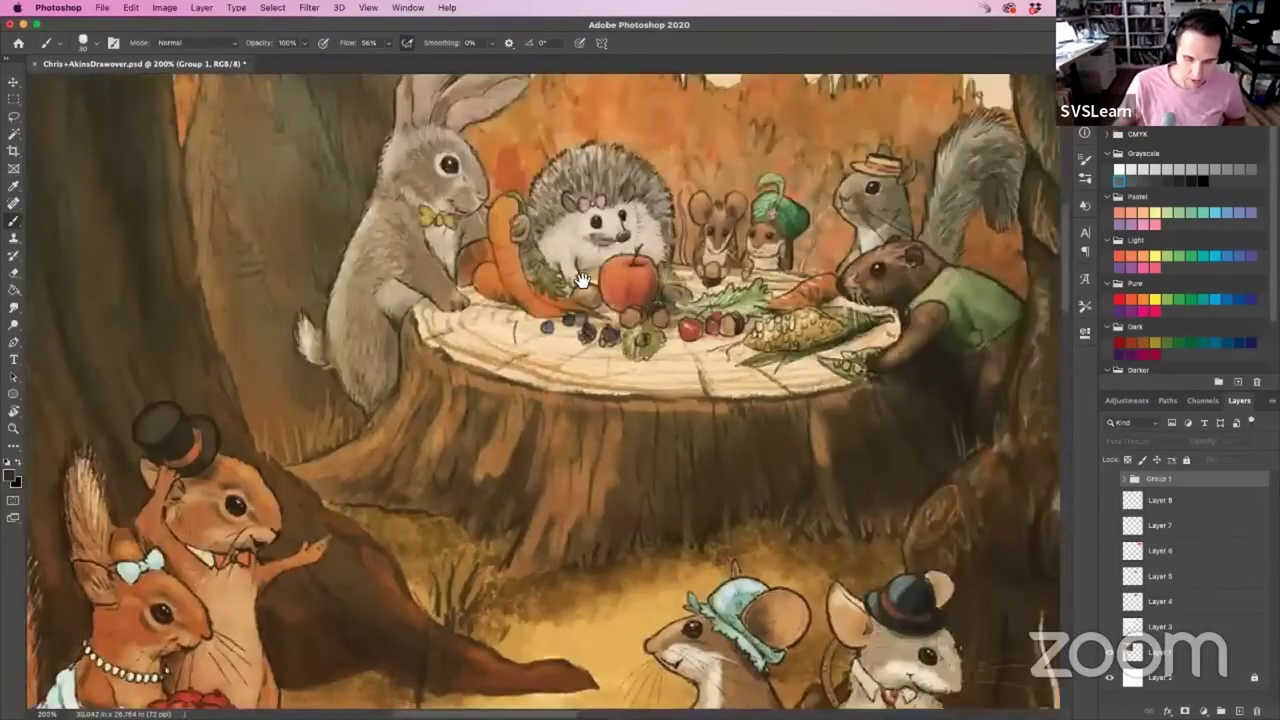
pyautogui.hscroll(2, 676, 366)
pyautogui.scroll(1, 676, 366)
pyautogui.hscroll(-1, 690, 408)
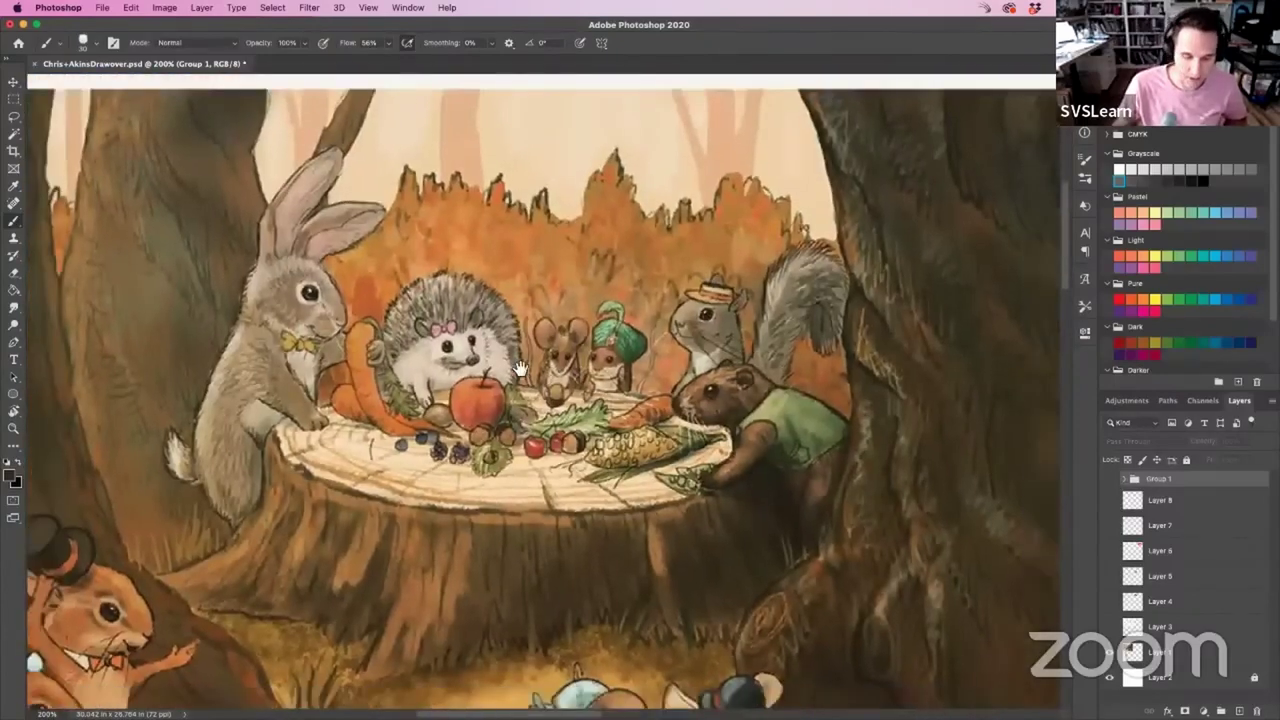
pyautogui.keyDown('alt'); pyautogui.click(520, 369); pyautogui.keyUp('alt')
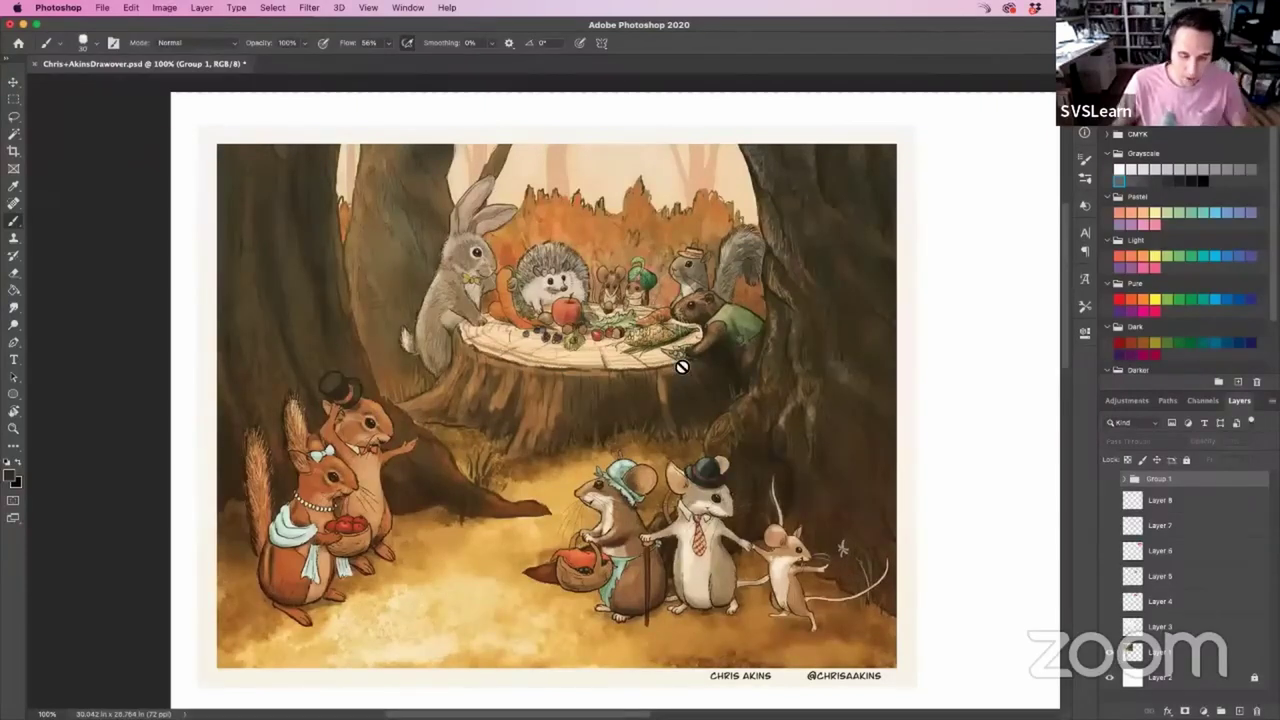
pyautogui.moveTo(616, 474)
pyautogui.mouseDown()
pyautogui.moveTo(608, 448)
pyautogui.moveTo(623, 450)
pyautogui.mouseUp()
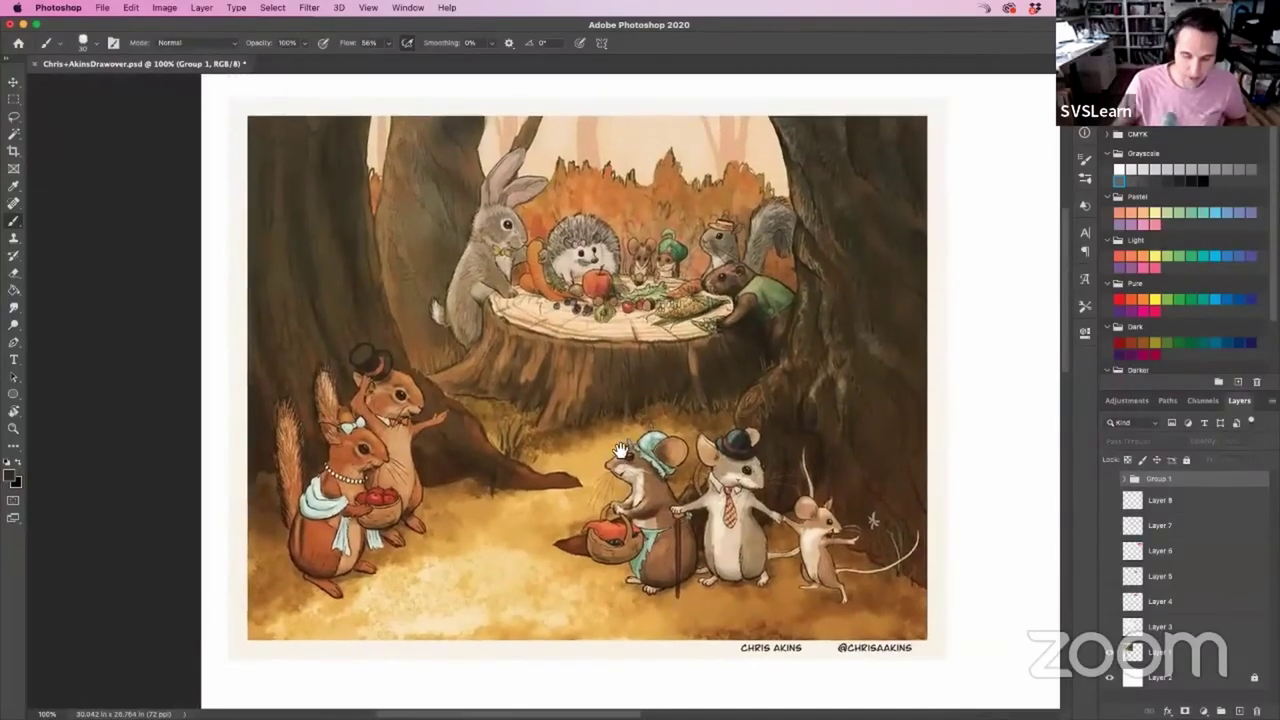
# Show the red animal-group circles, zoom out to 66.7%, and turn on Layer 4's three-dot thumbnail.
pyautogui.click(1109, 630)
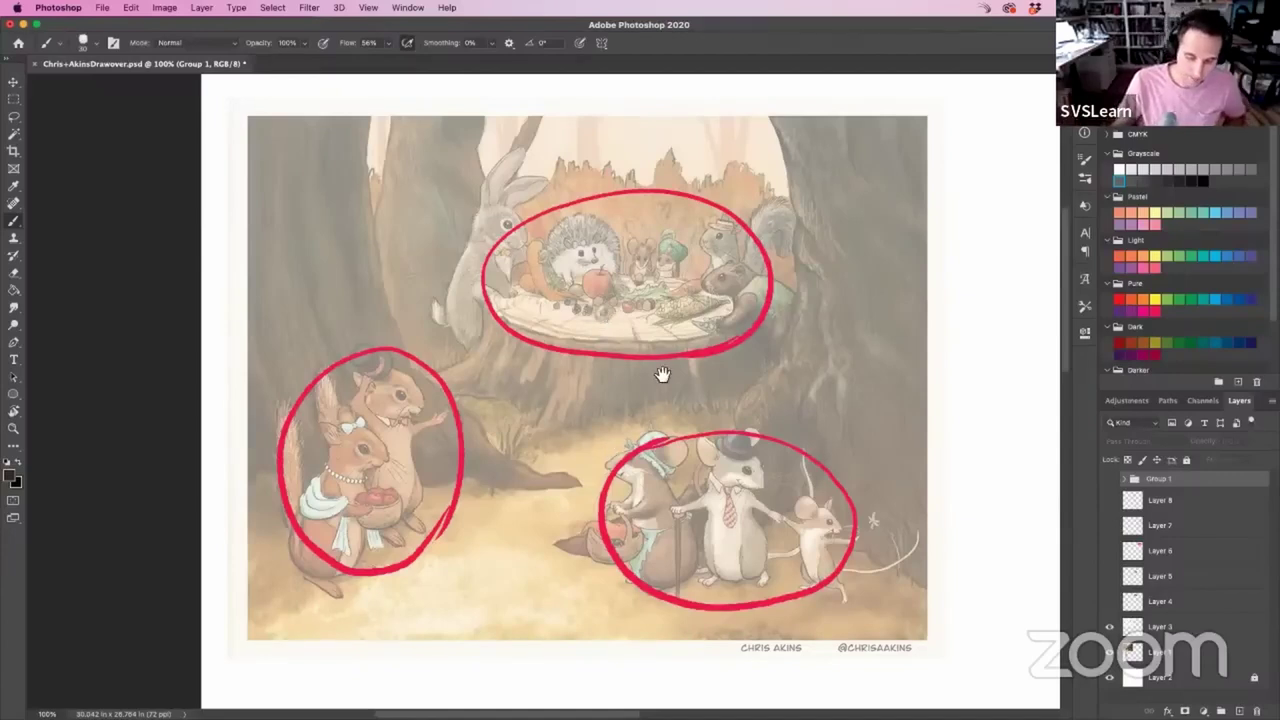
pyautogui.hscroll(5, 600, 360)
pyautogui.press('super+minus')
pyautogui.hscroll(2, 480, 360)
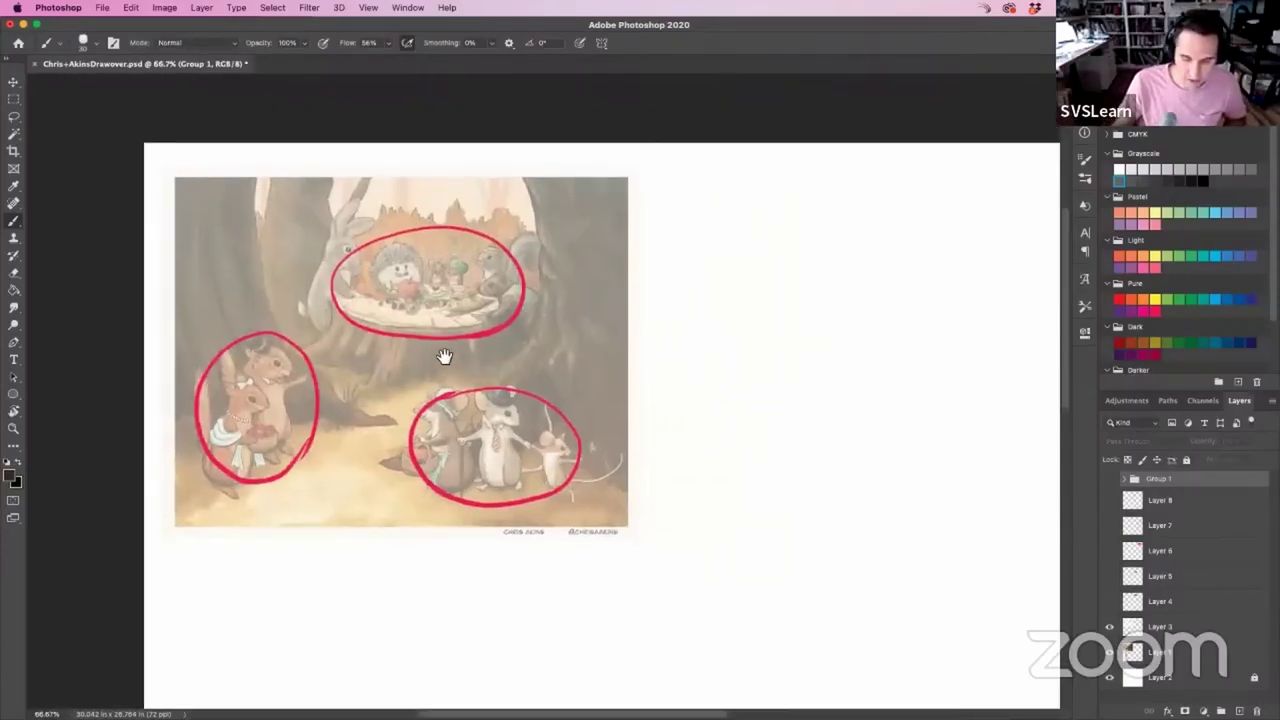
pyautogui.hscroll(2, 444, 356)
pyautogui.click(1109, 602)
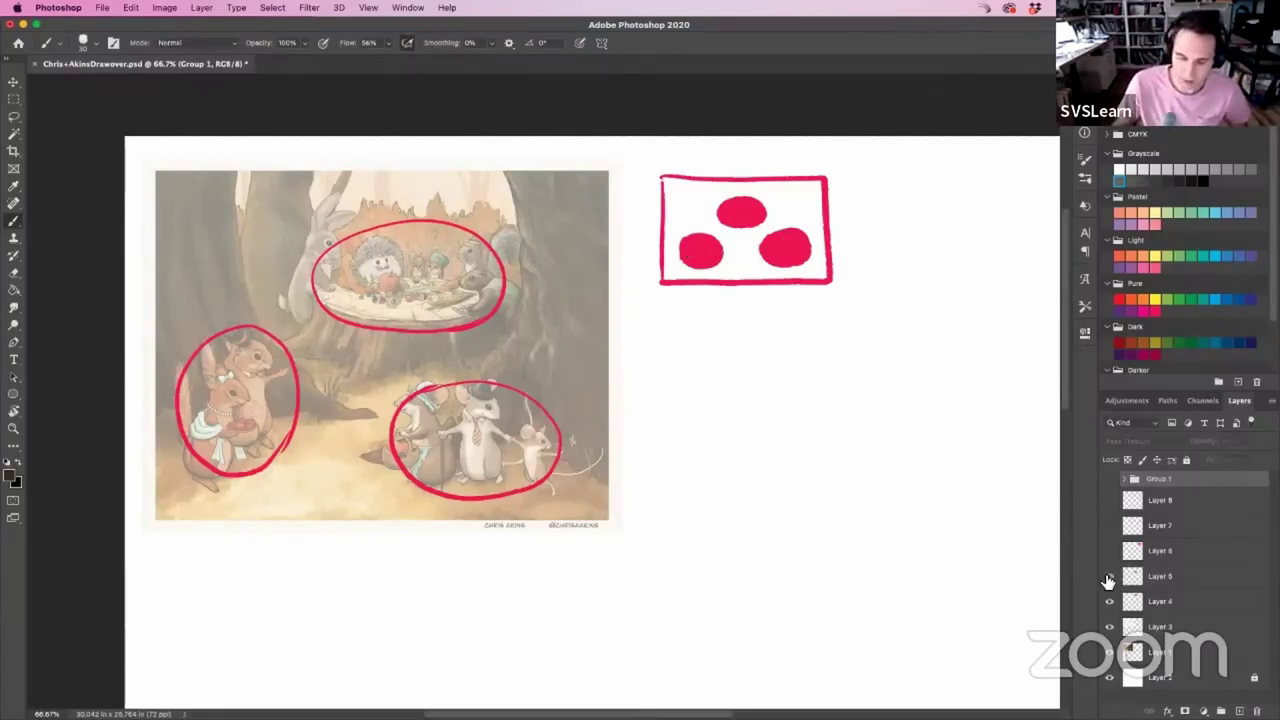
# Turn on Layers 5, 6, 7 and 8 to reveal the remaining composition thumbnails.
pyautogui.click(1108, 577)
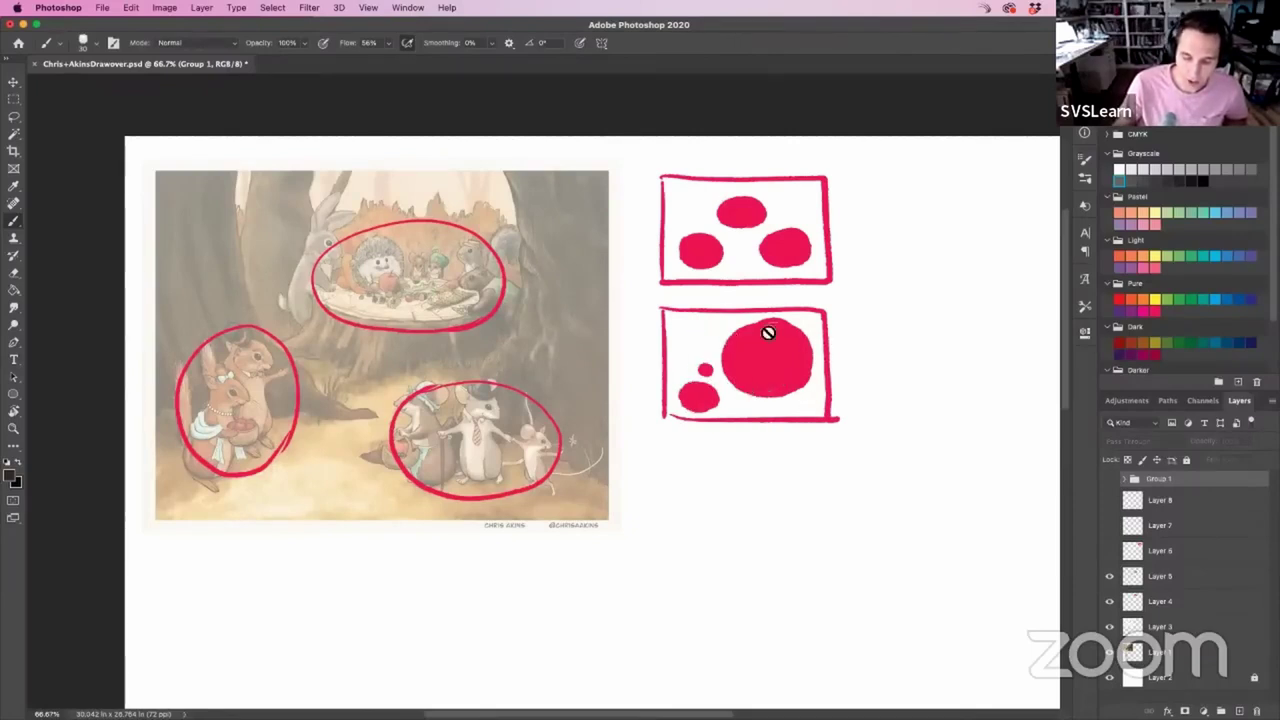
pyautogui.press('v')
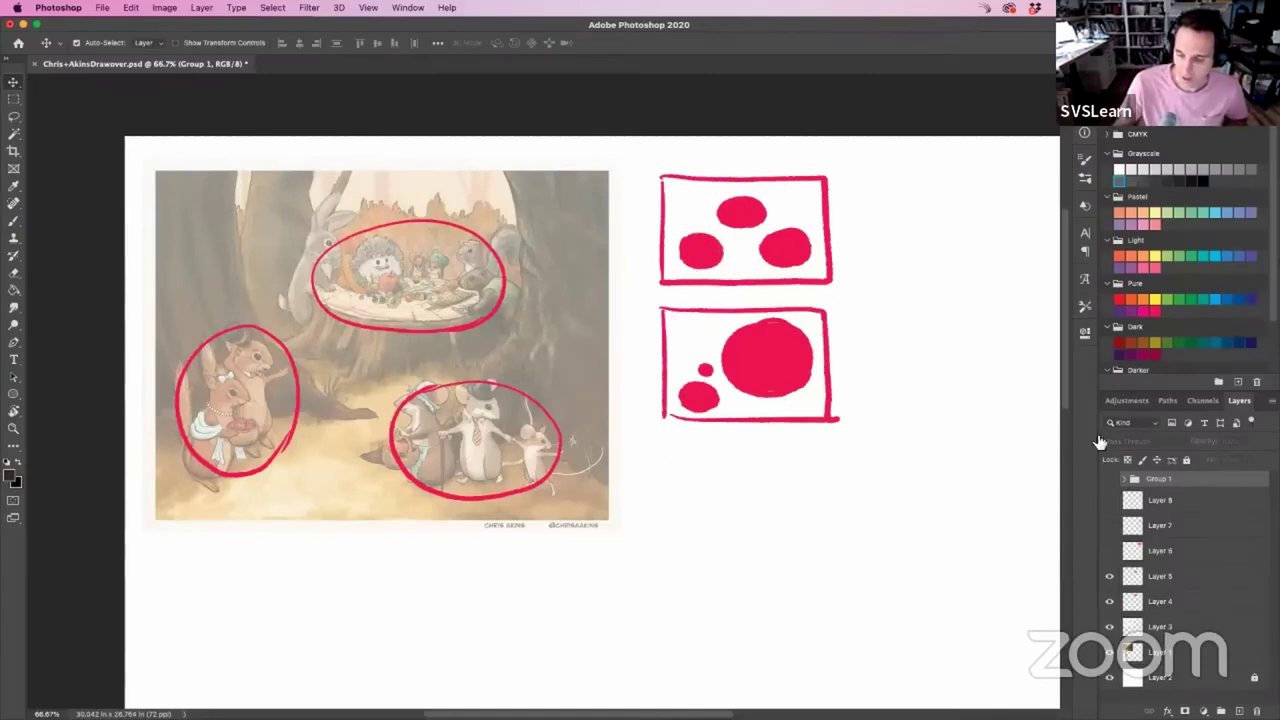
pyautogui.click(1109, 551)
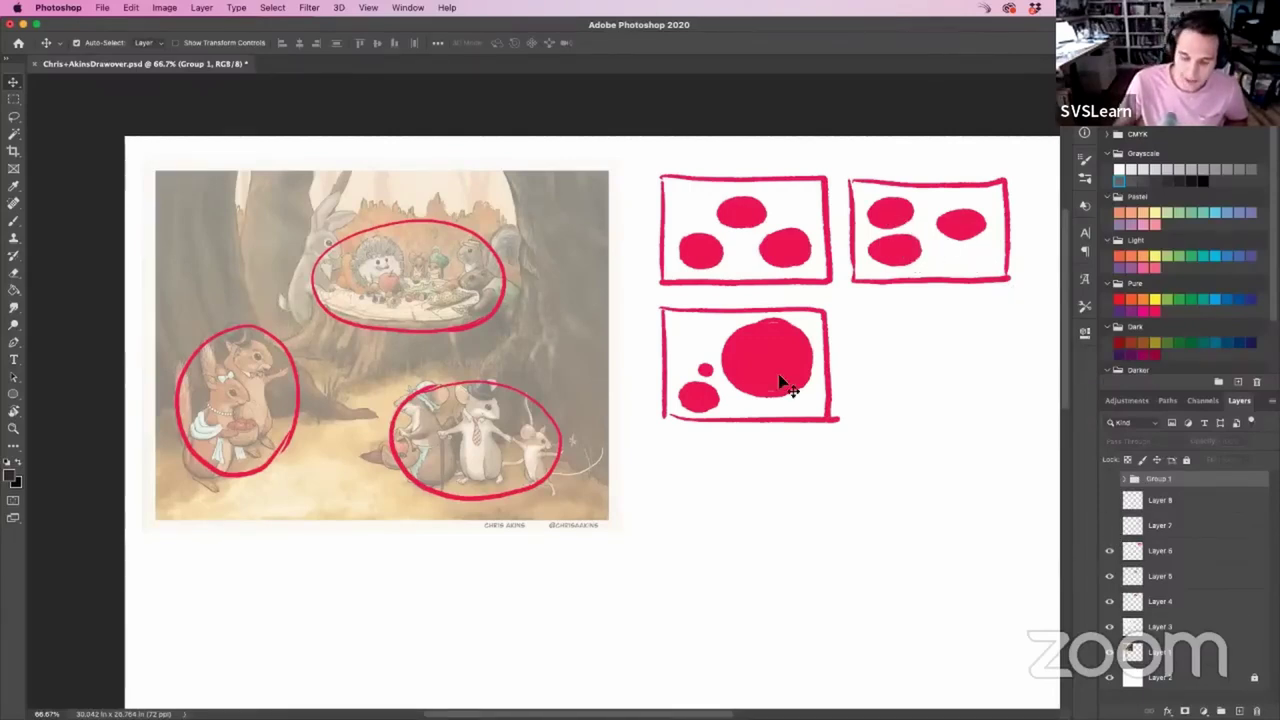
pyautogui.click(1109, 525)
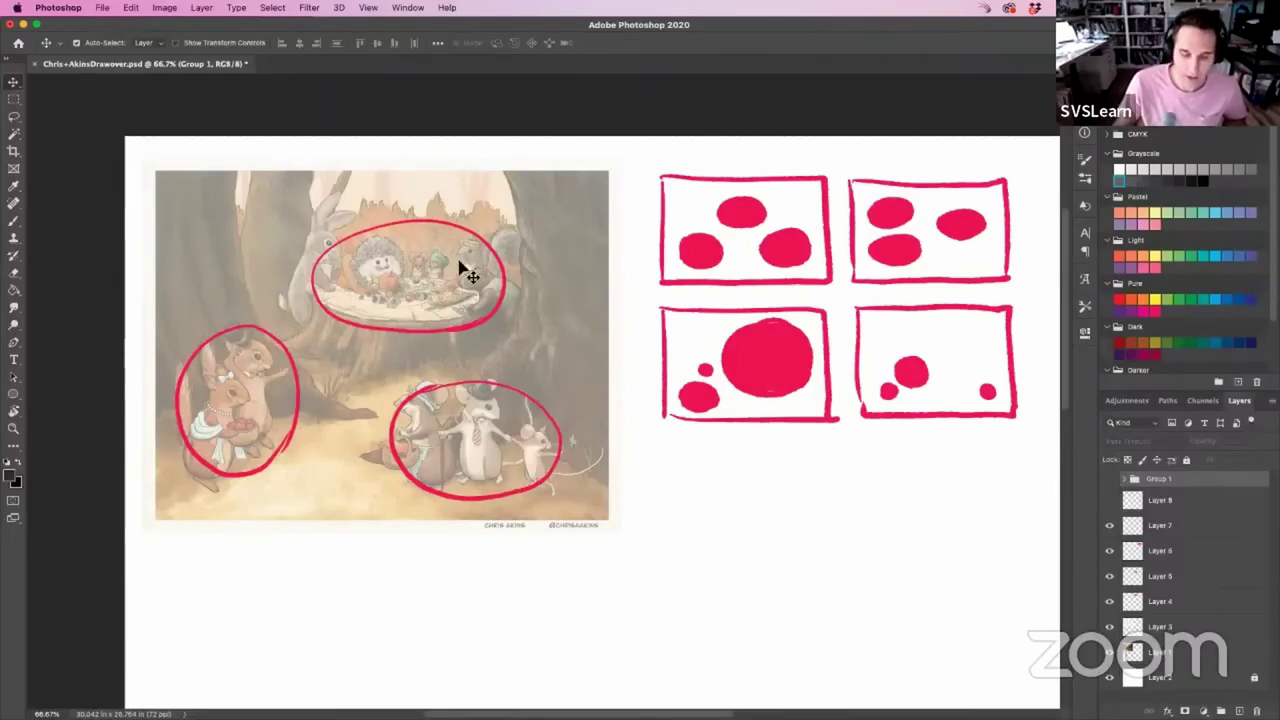
# Scroll and pan to frame the illustration and all four thumbnails together.
pyautogui.scroll(-5, 580, 380)
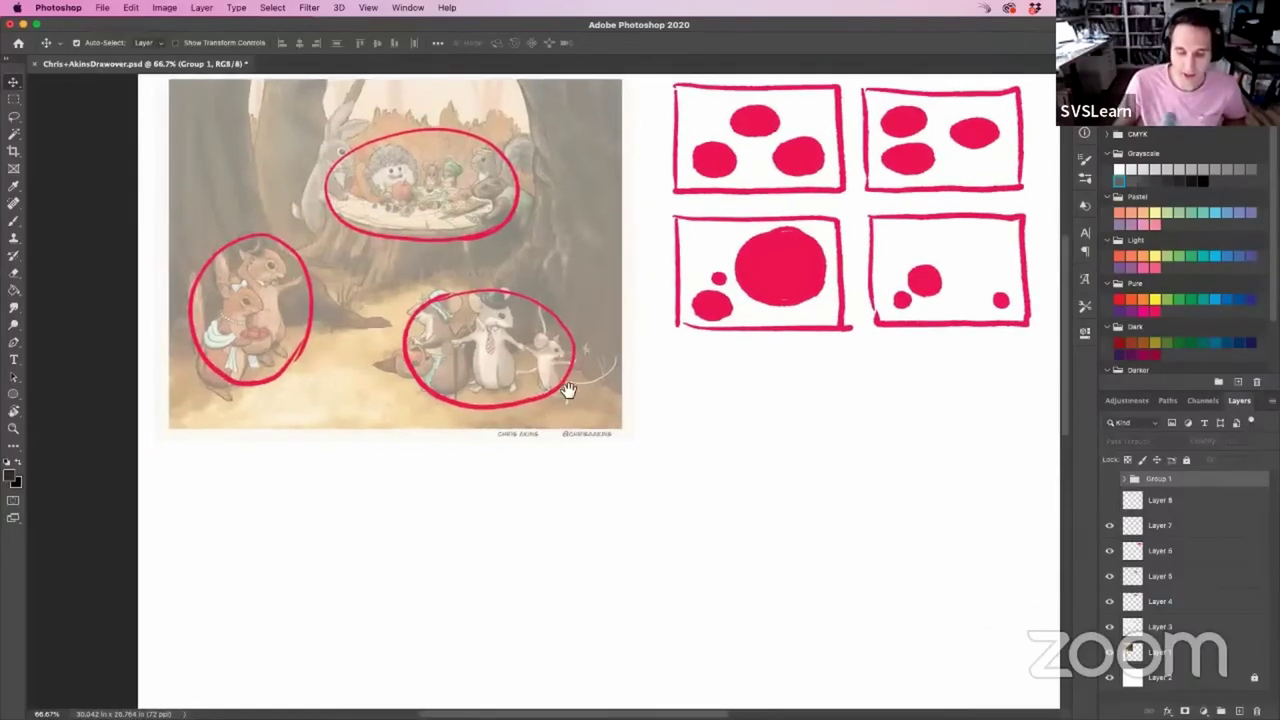
pyautogui.scroll(-8, 567, 390)
pyautogui.scroll(-5, 577, 371)
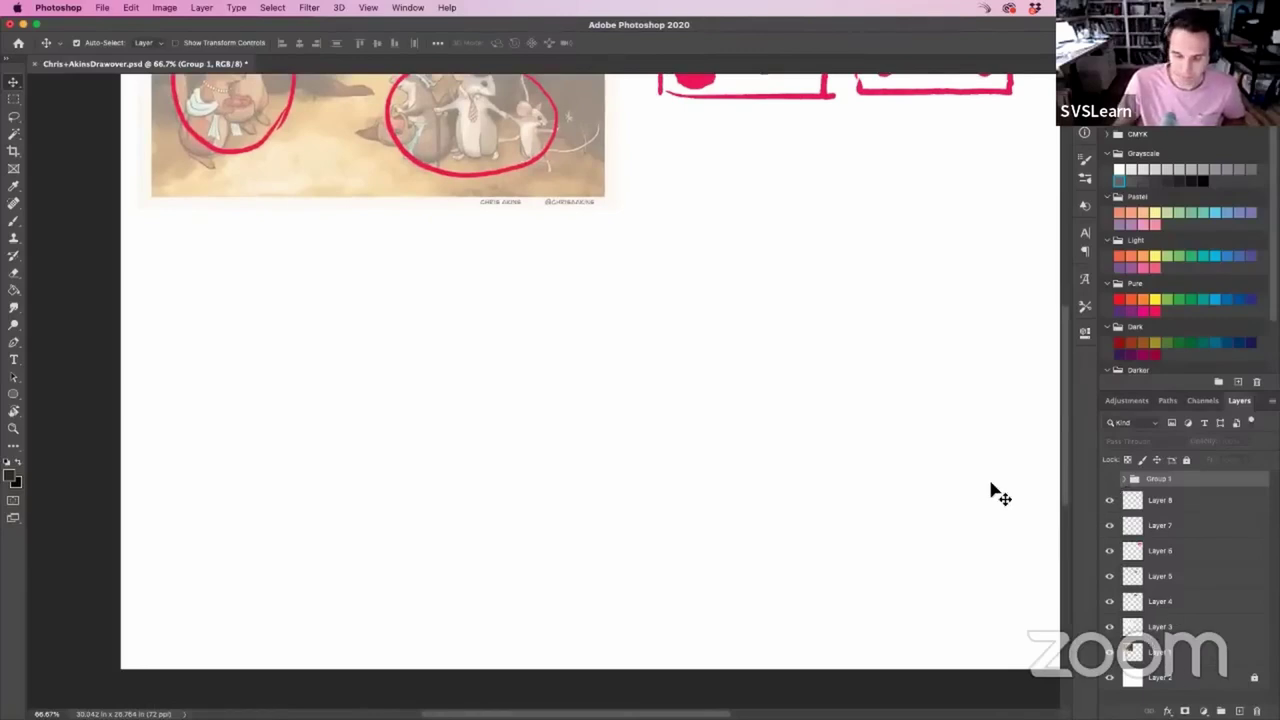
pyautogui.scroll(8, 700, 420)
pyautogui.scroll(14, 686, 402)
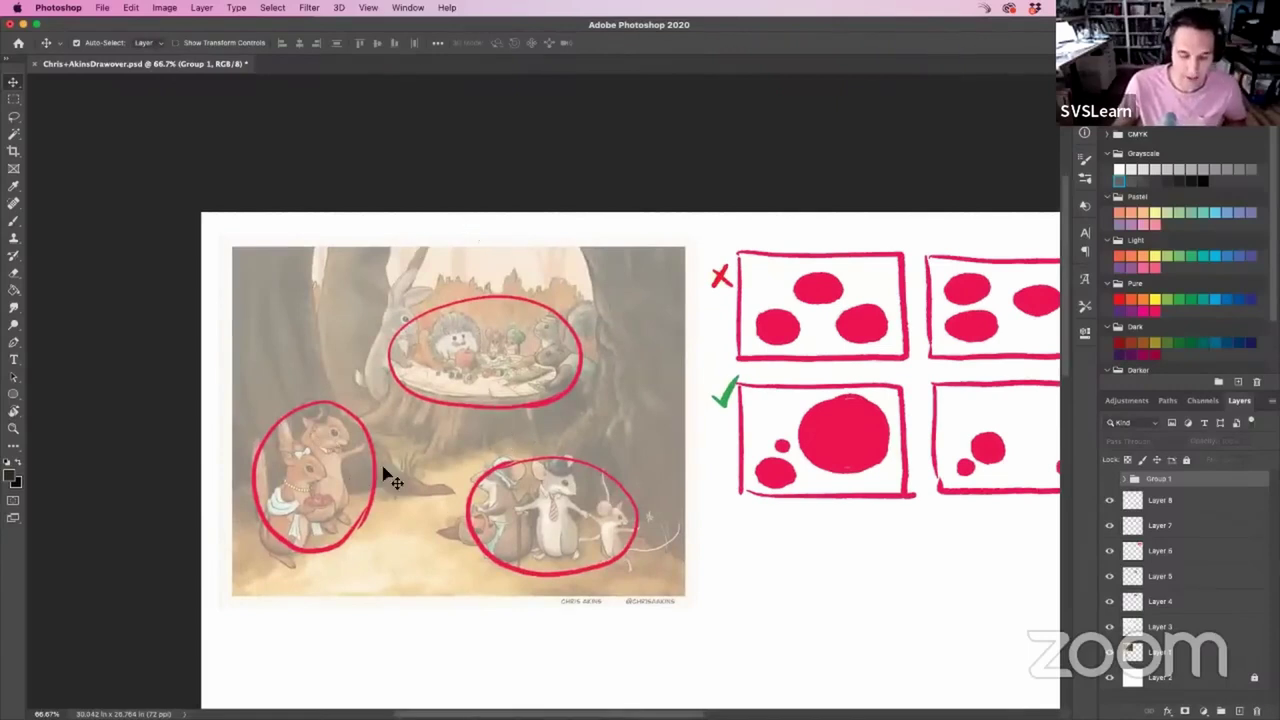
pyautogui.moveTo(529, 320); pyautogui.dragTo(526, 284)
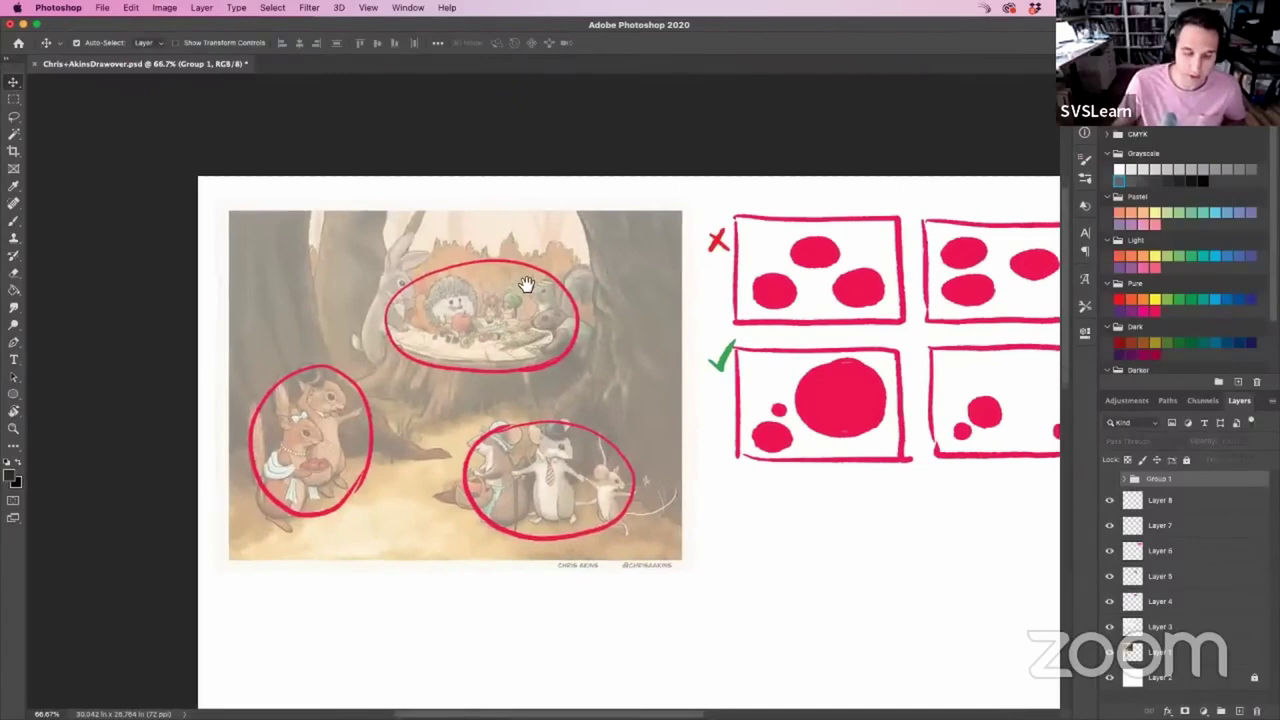
pyautogui.scroll(-5, 526, 284)
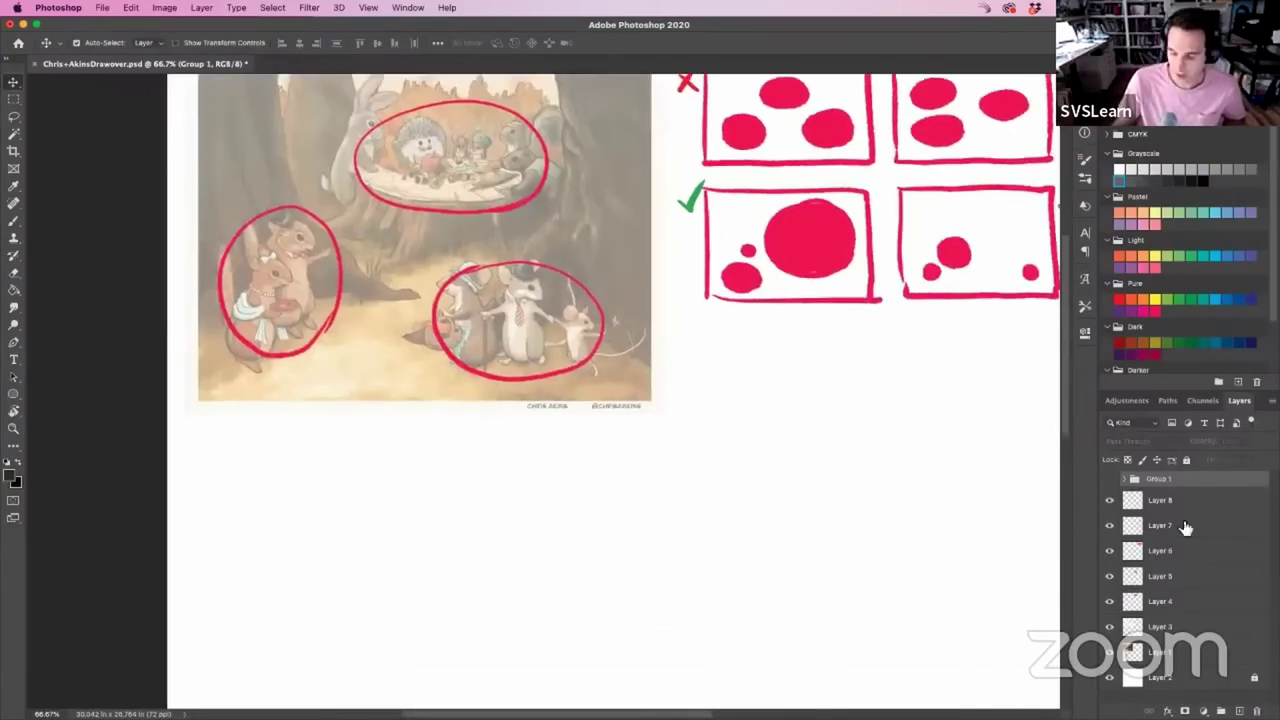
# Show the full-colour Layer 1 copy, nudge it right and up, and reveal the Layer 10 revision.
pyautogui.click(1123, 480)
pyautogui.scroll(-3, 1169, 543)
pyautogui.scroll(1, 1169, 548)
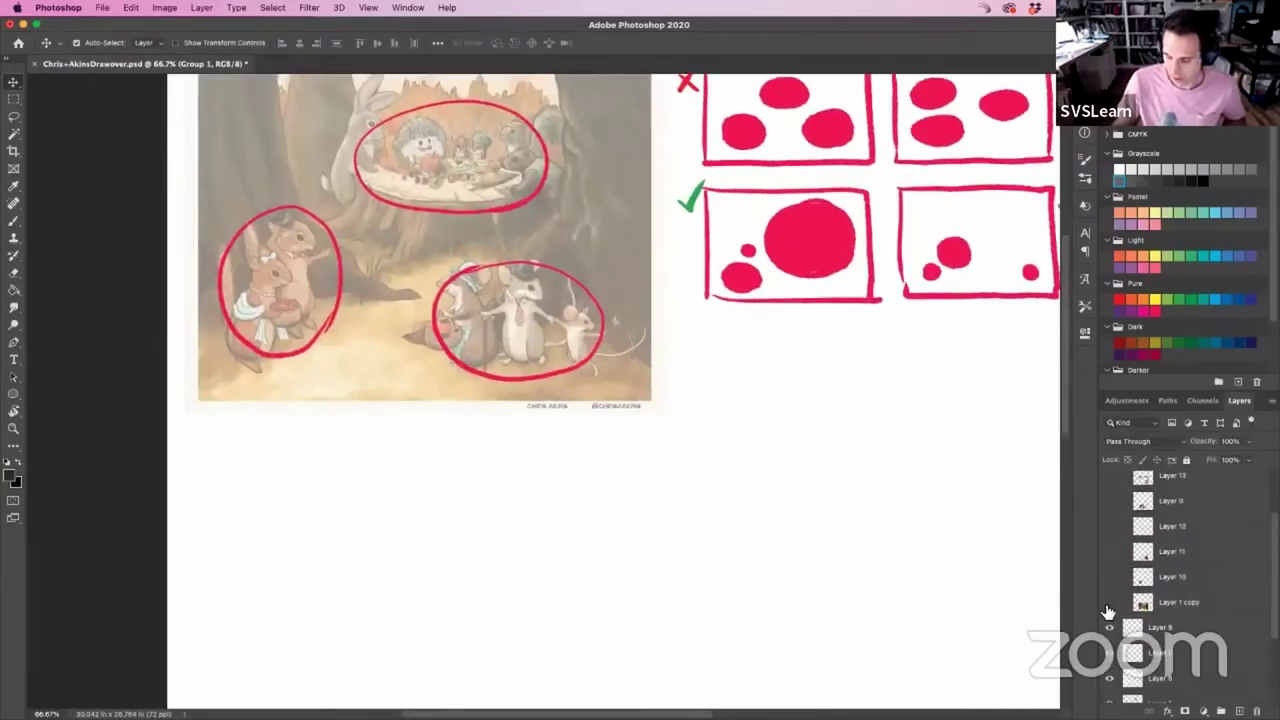
pyautogui.click(1109, 602)
pyautogui.scroll(-5, 789, 277)
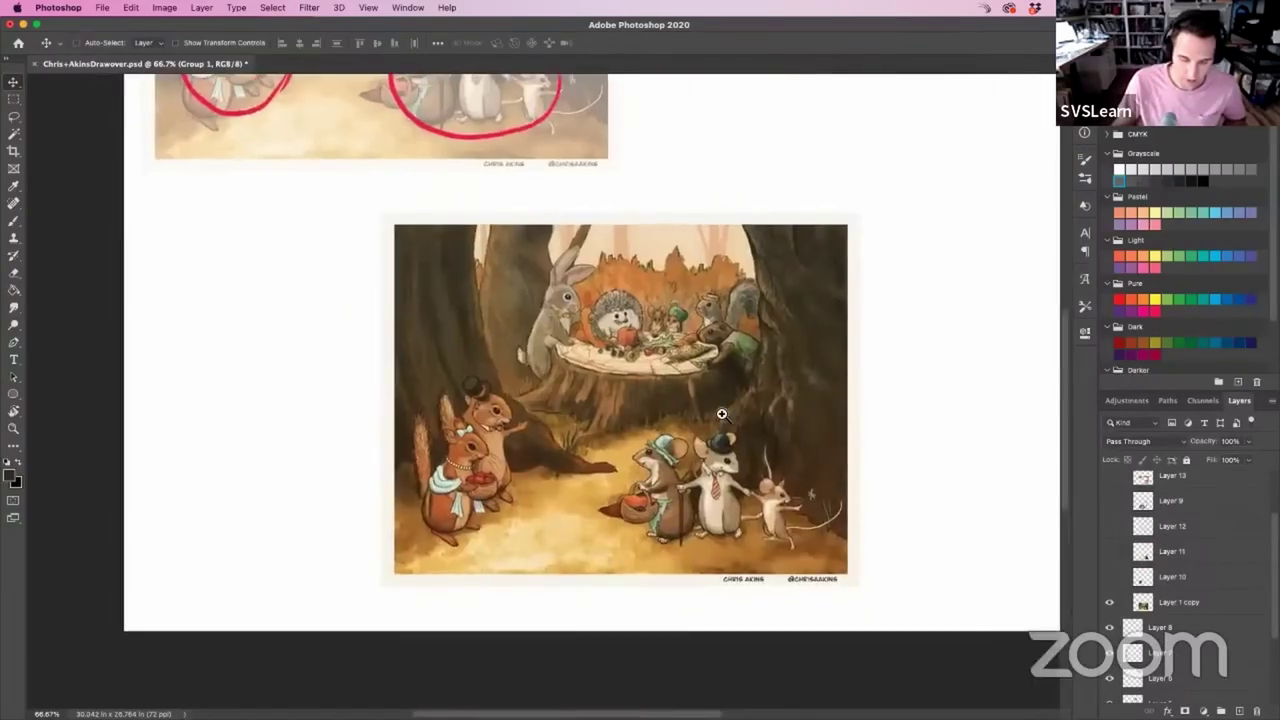
pyautogui.scroll(1, 725, 400)
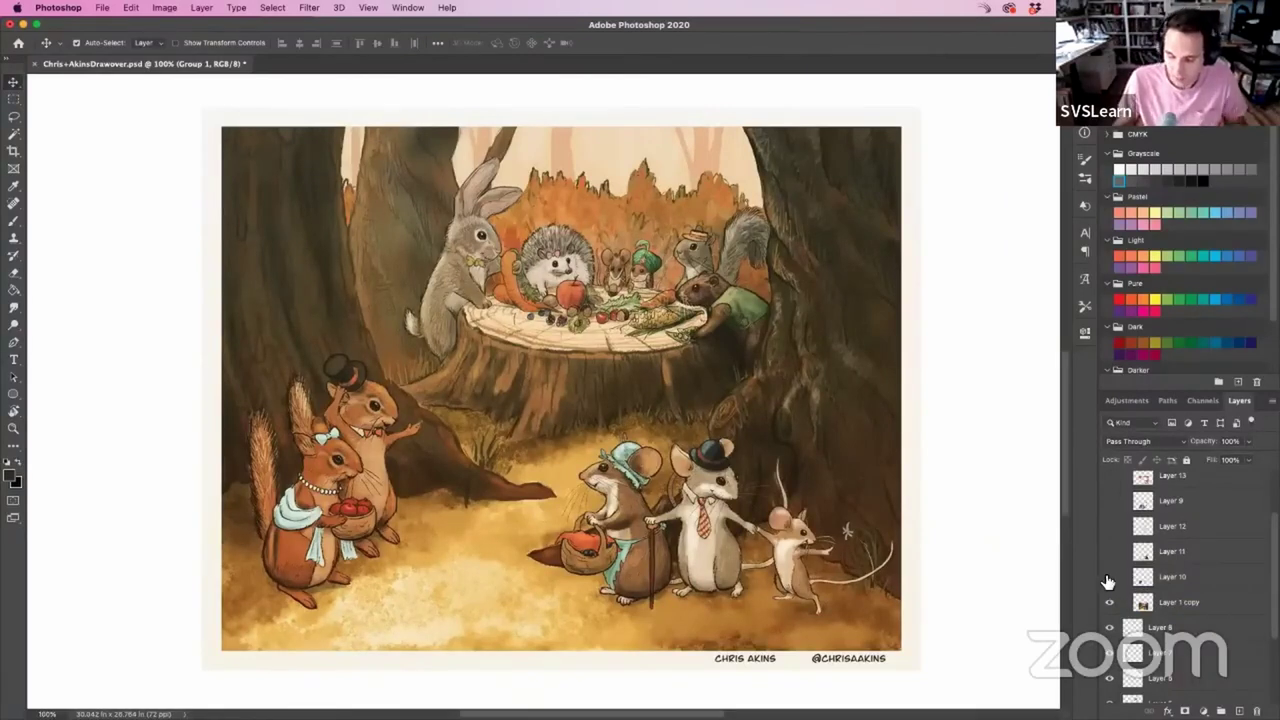
pyautogui.moveTo(383, 577); pyautogui.dragTo(417, 563)
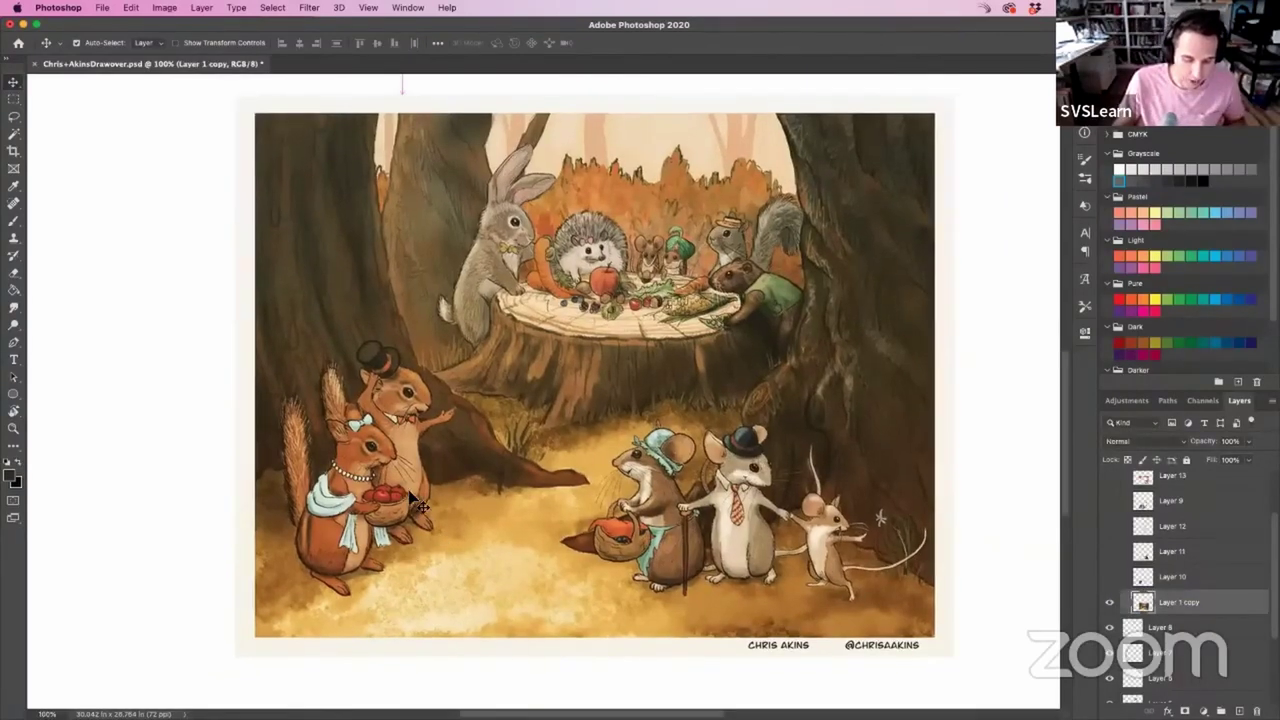
pyautogui.hscroll(3, 655, 540)
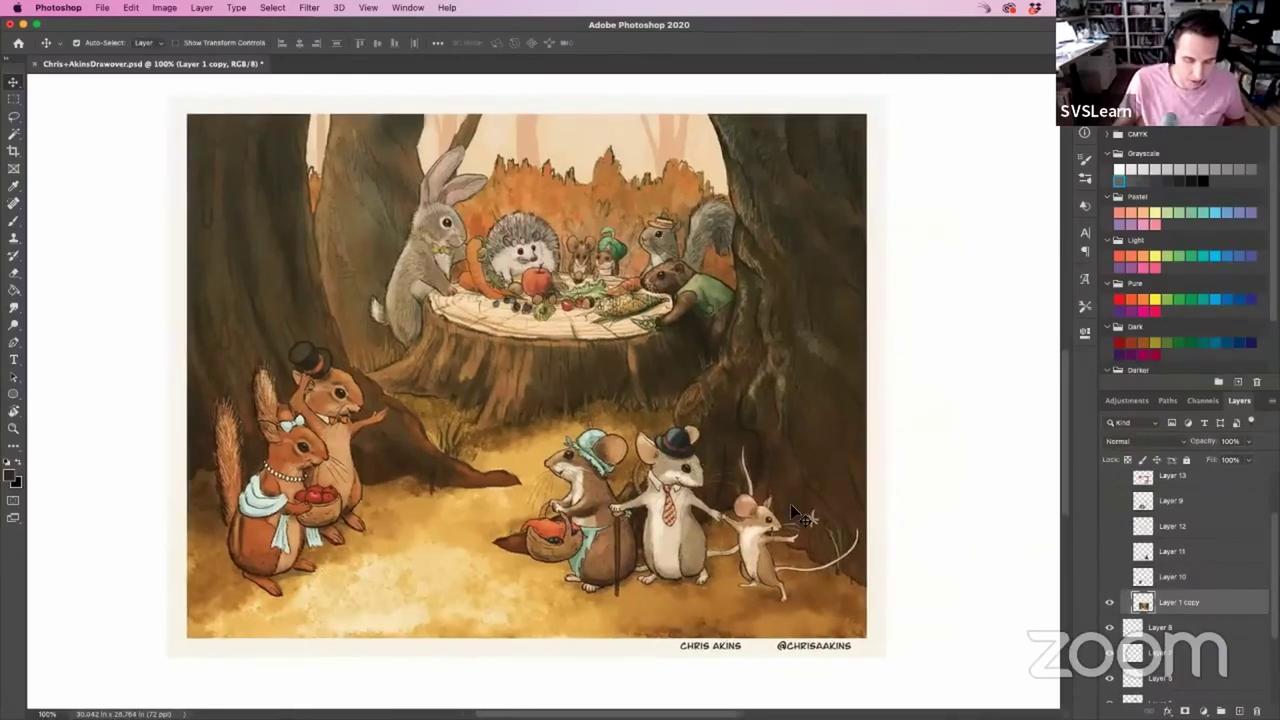
pyautogui.click(1109, 578)
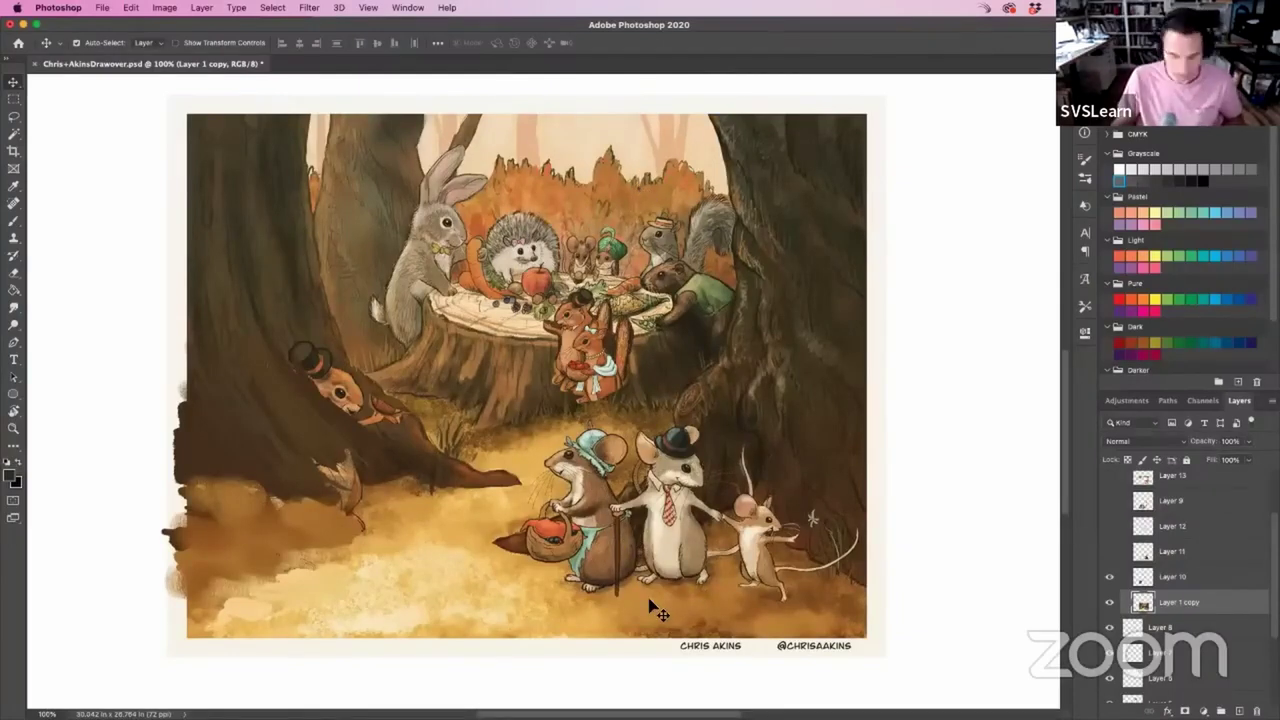
# Paint dark brown over the top-hatted chipmunk on Layer 10, then show Layer 11's foreground tree.
pyautogui.click(1172, 577)
pyautogui.press('b')
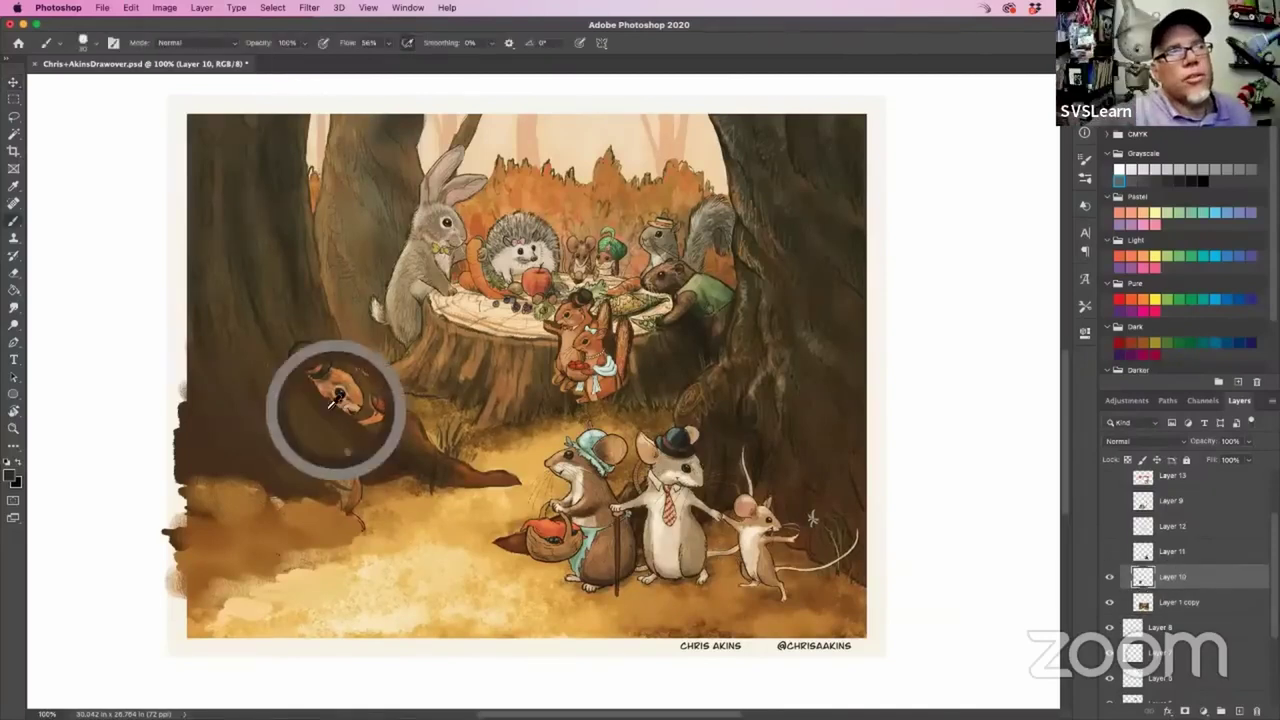
pyautogui.moveTo(320, 409)
pyautogui.mouseDown()
pyautogui.moveTo(307, 357)
pyautogui.moveTo(347, 404)
pyautogui.moveTo(327, 347)
pyautogui.moveTo(405, 414)
pyautogui.mouseUp()
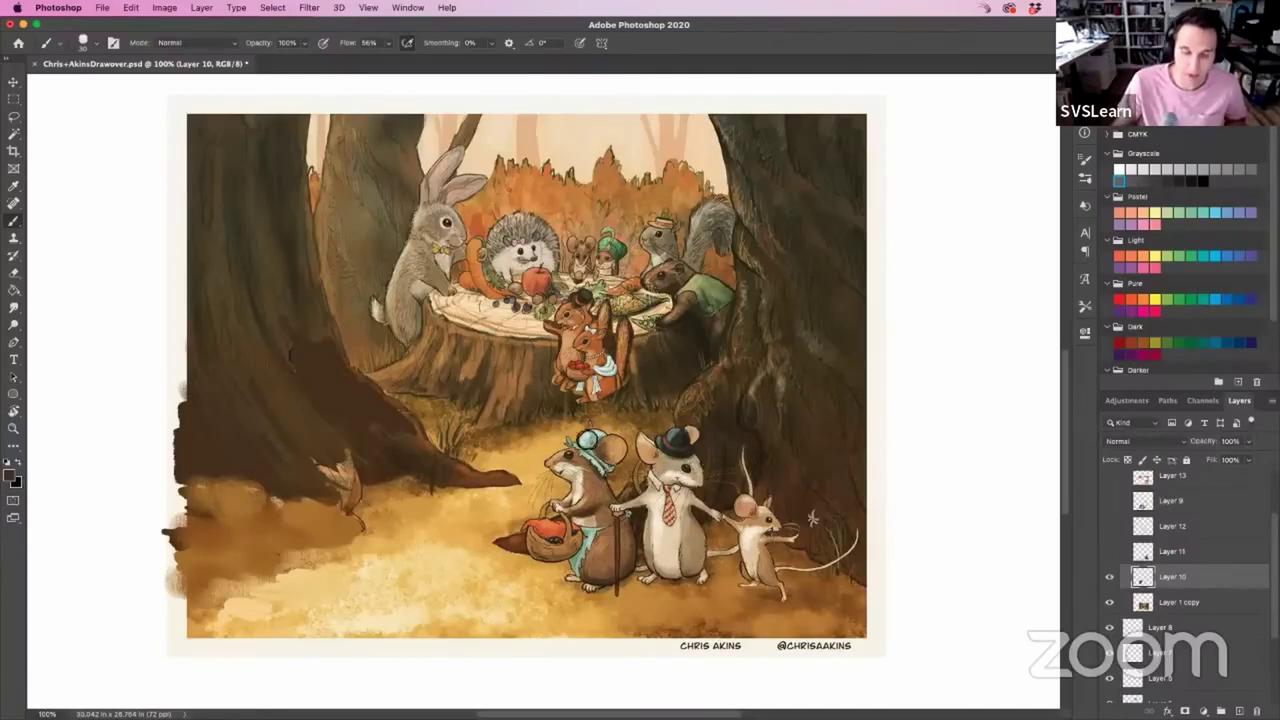
pyautogui.click(1110, 553)
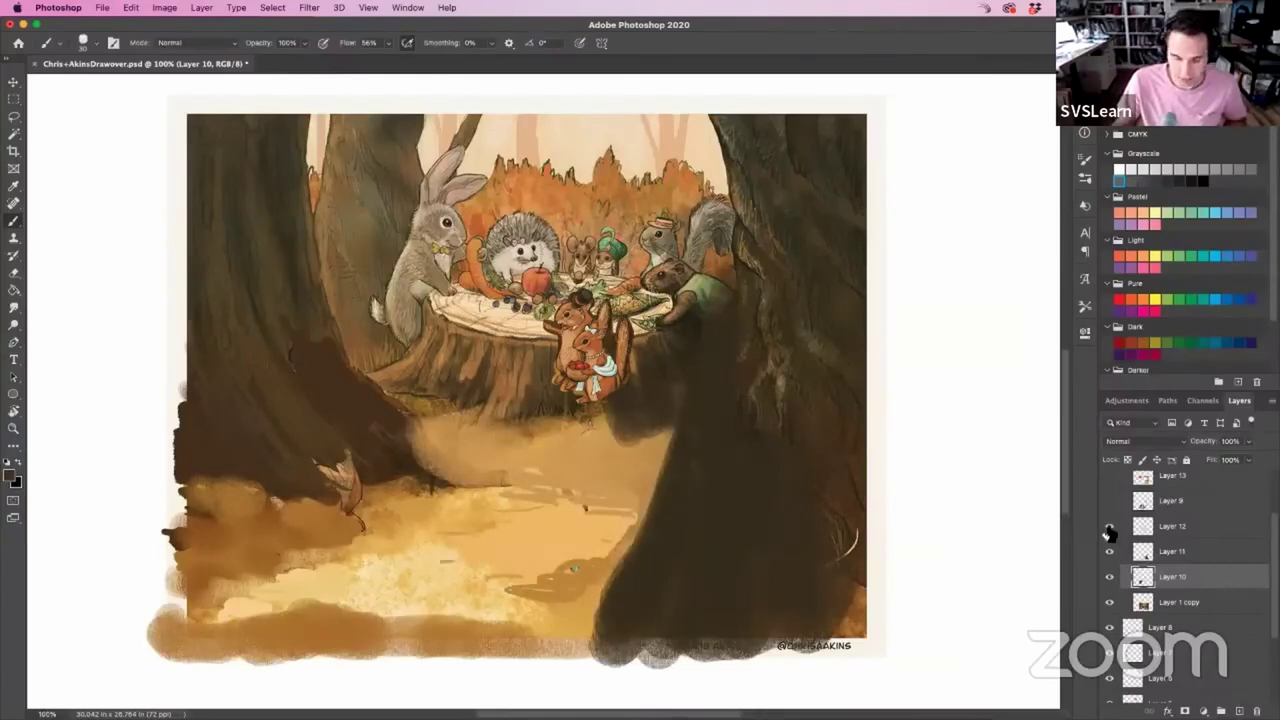
# Turn on Layer 12 to brighten the clearing and Layer 9 for the enlarged mouse family.
pyautogui.click(1108, 528)
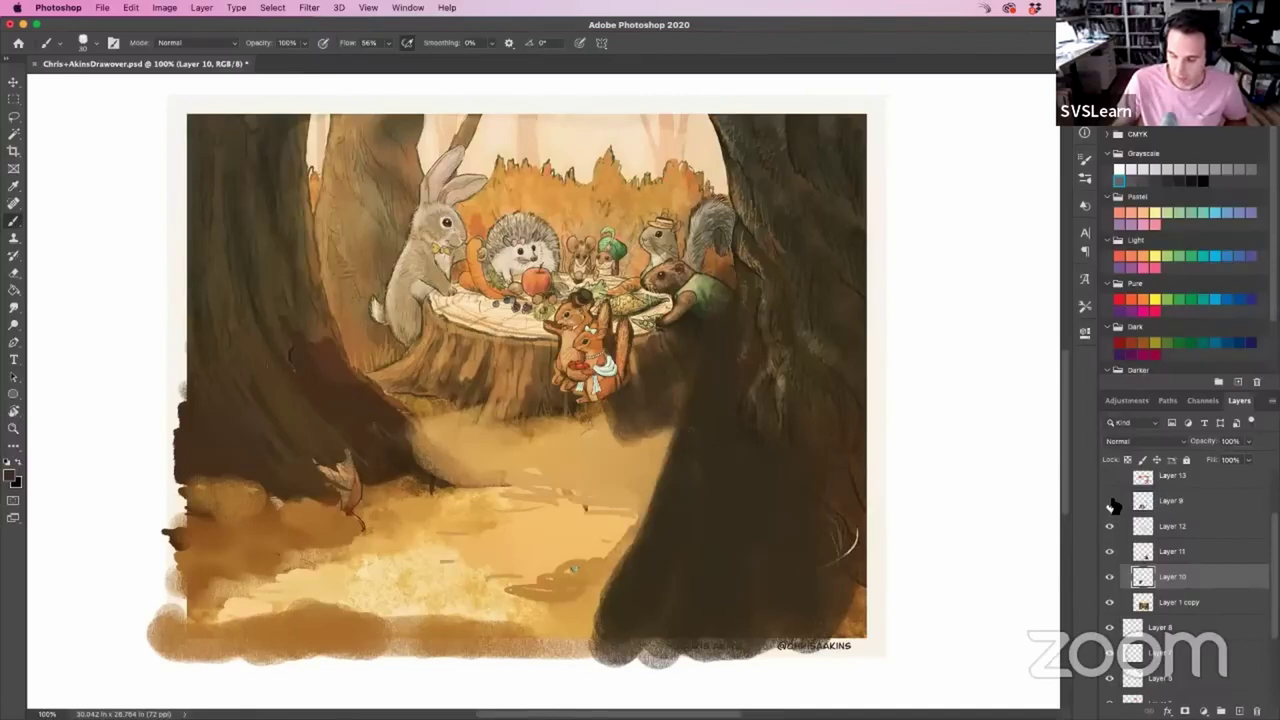
pyautogui.click(1110, 502)
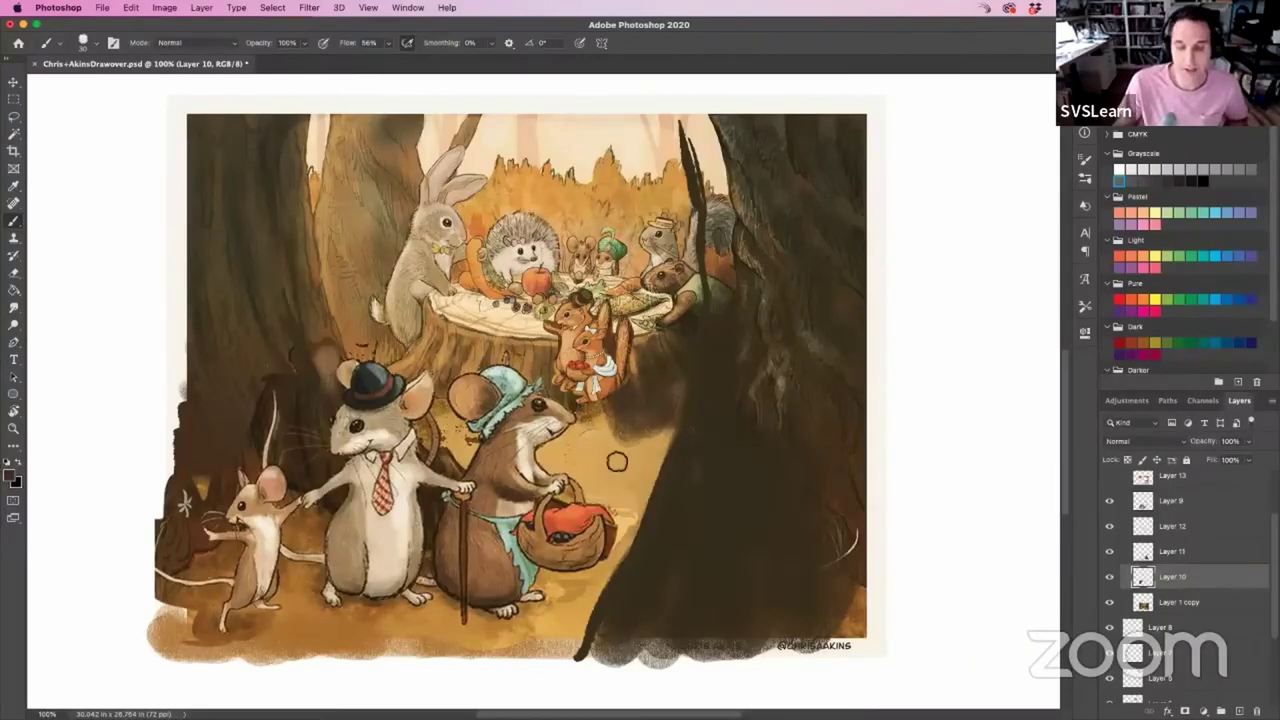
pyautogui.moveTo(548, 430); pyautogui.dragTo(567, 432)
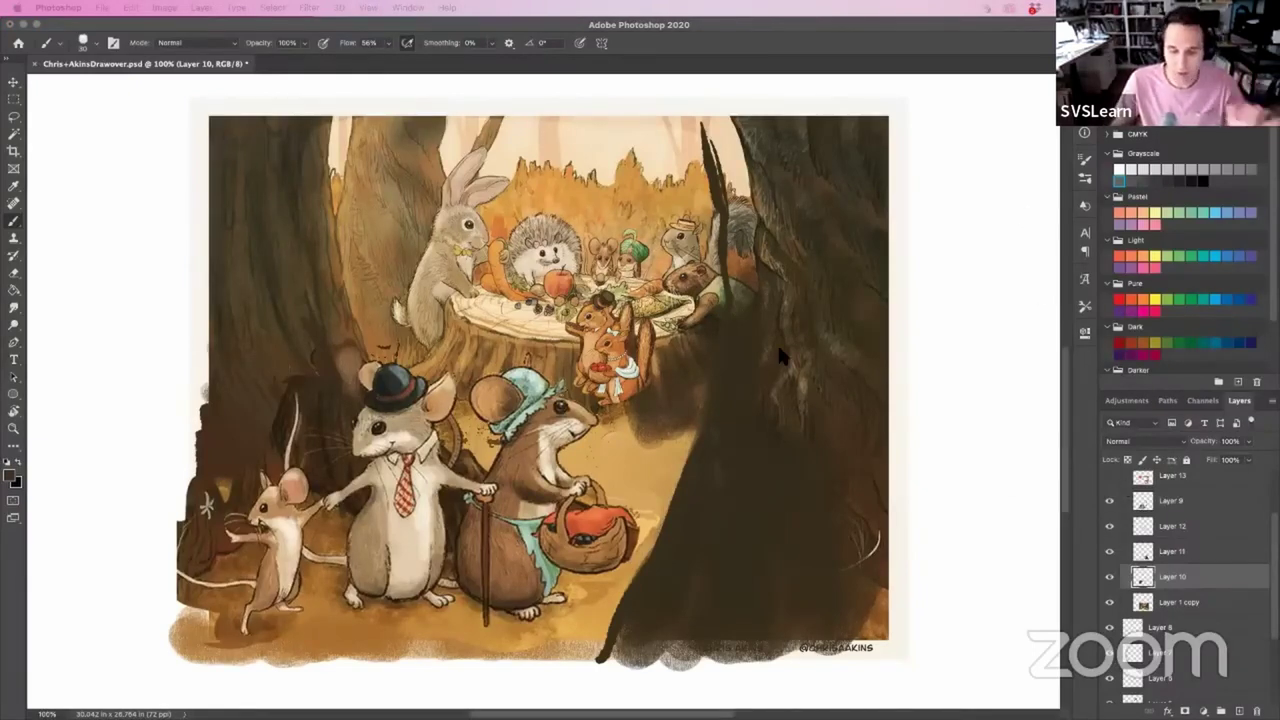
pyautogui.scroll(3, 1233, 496)
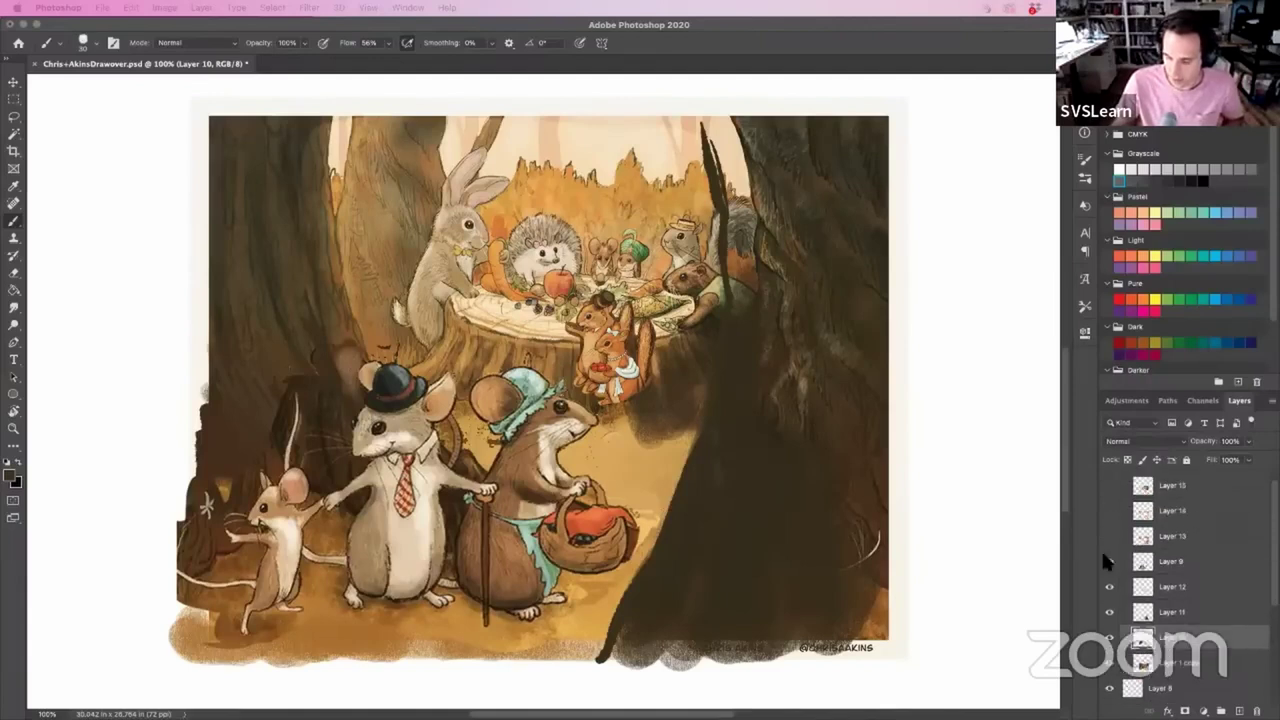
# Turn on Layers 13 and 14 to show the rust-orange foliage drawovers.
pyautogui.click(1108, 536)
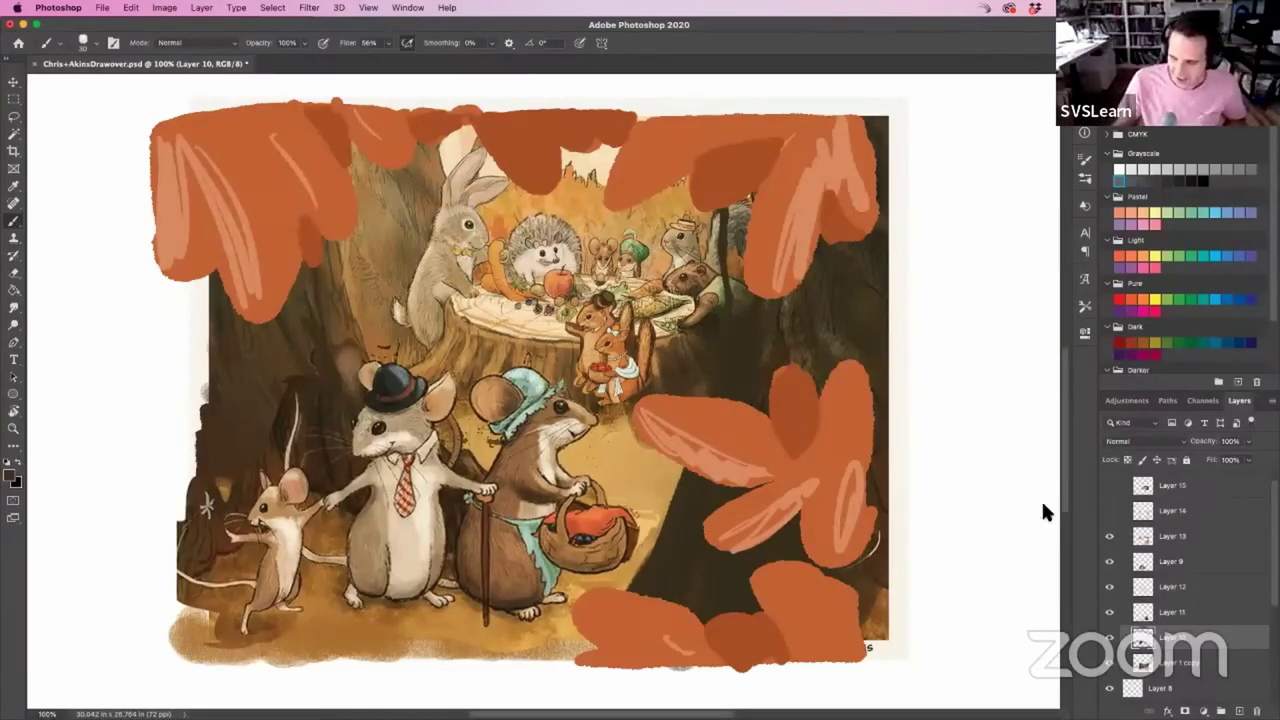
pyautogui.click(1109, 511)
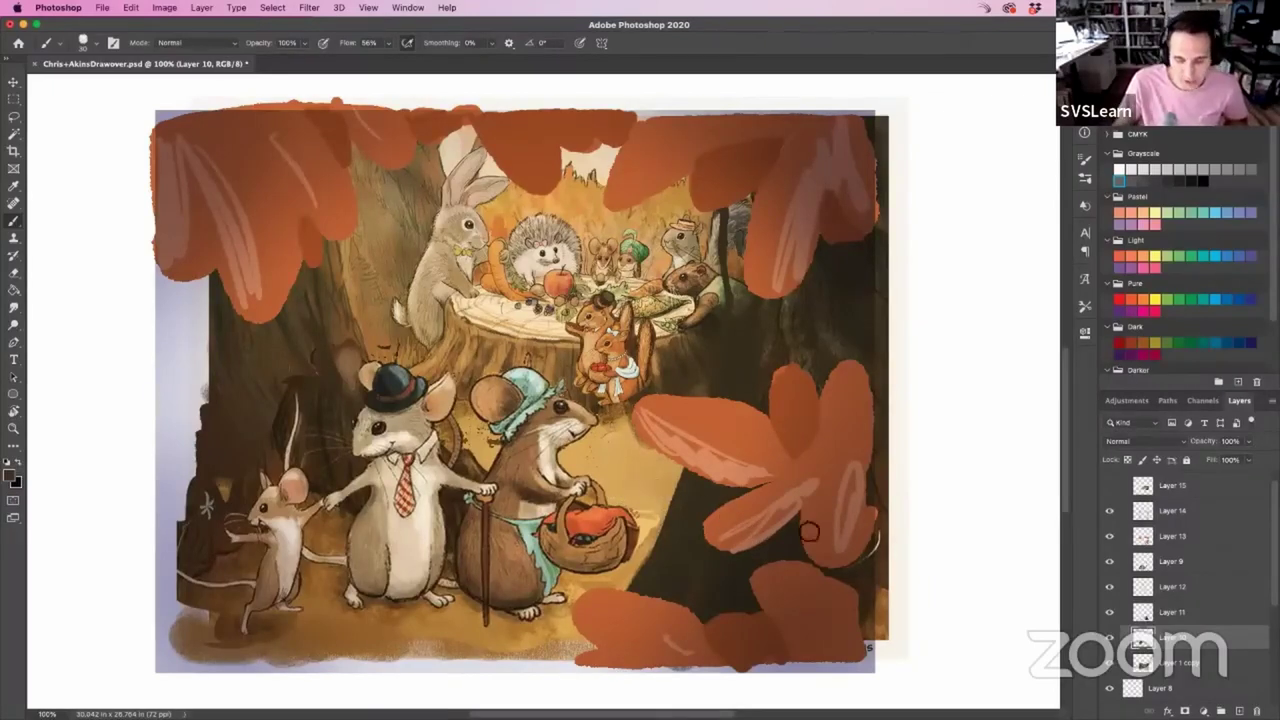
# Show the flipped Layer 15 drawover and group Layers 10 through 15 into Group 2.
pyautogui.moveTo(609, 482); pyautogui.dragTo(631, 488)
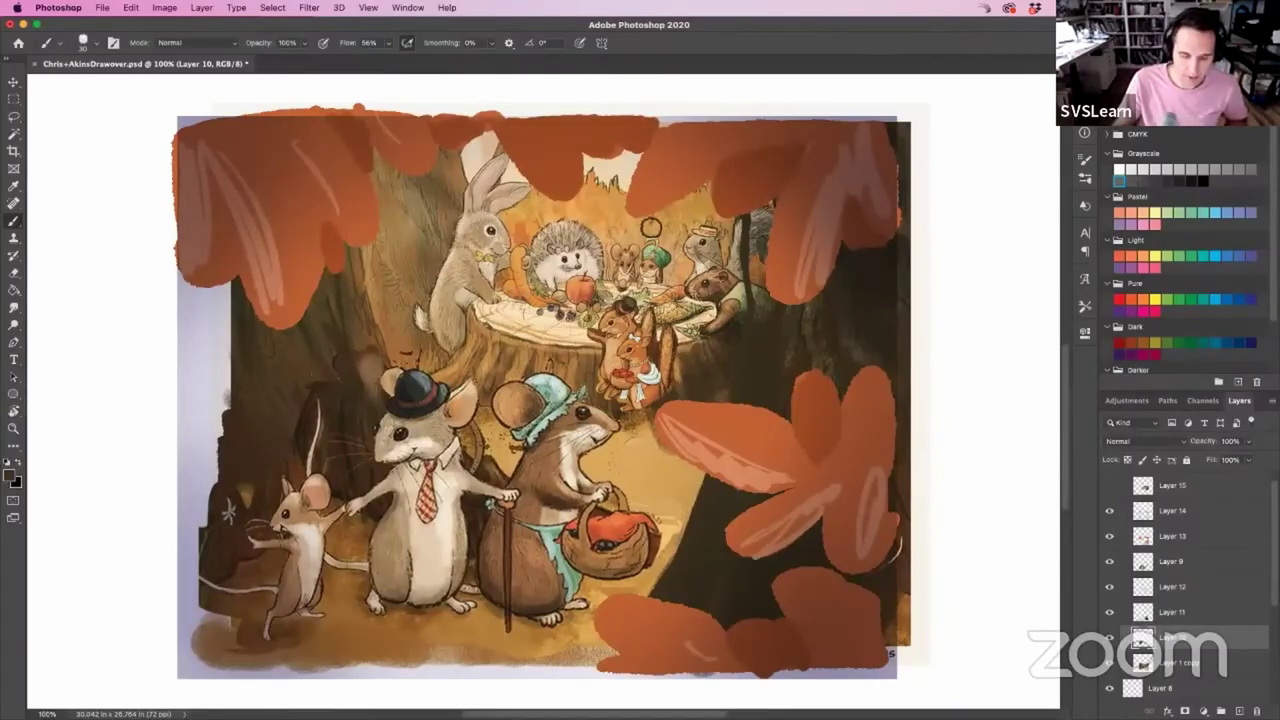
pyautogui.click(1108, 489)
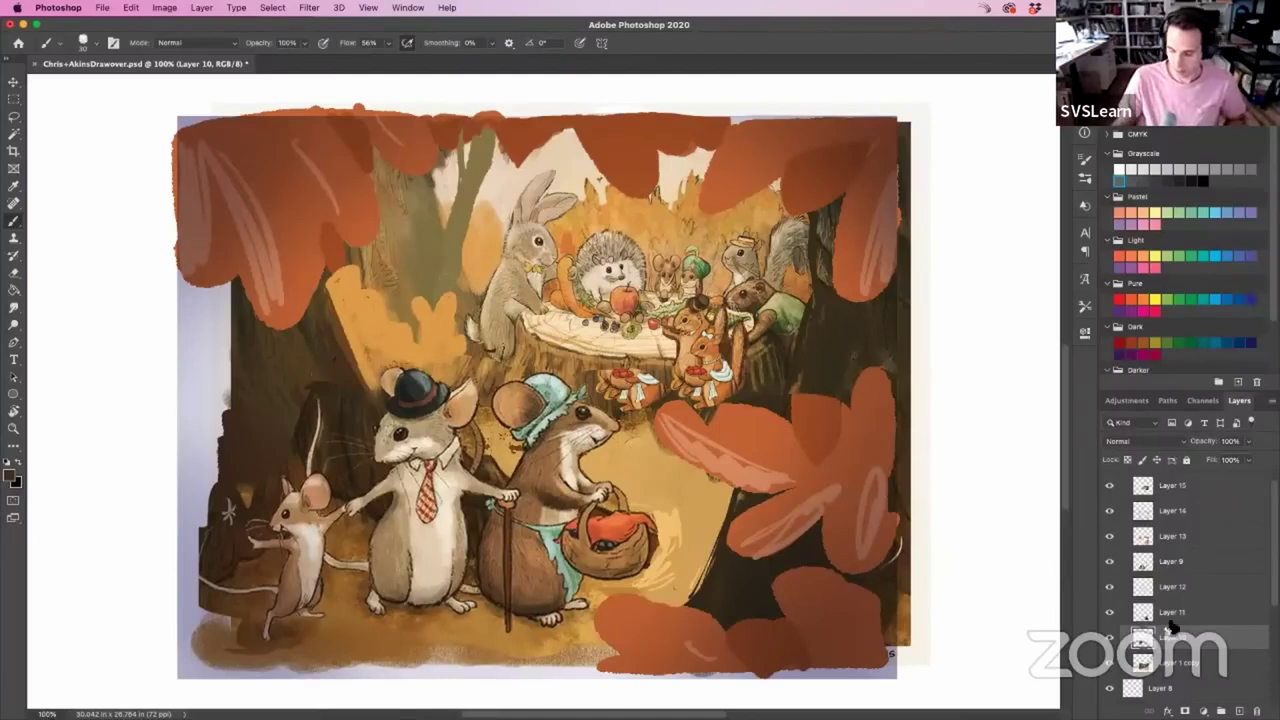
pyautogui.keyDown('shift'); pyautogui.click(1176, 494); pyautogui.keyUp('shift')
pyautogui.press('super+g')
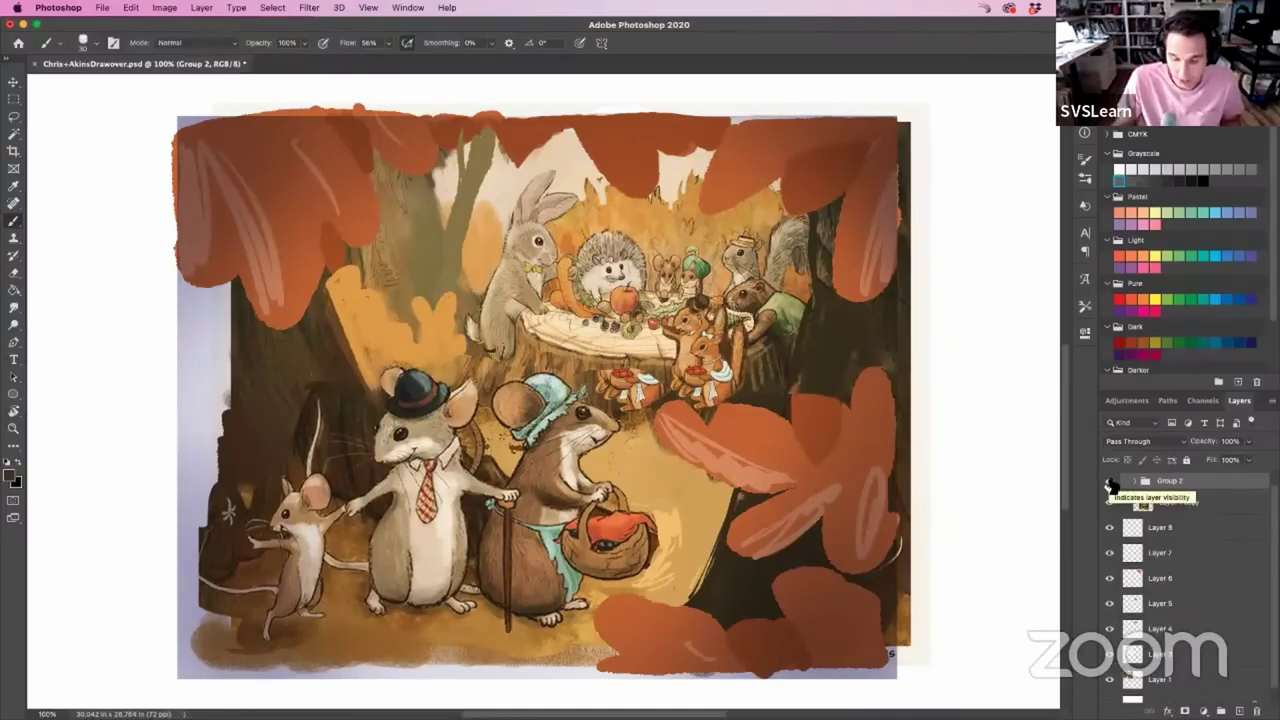
pyautogui.click(1109, 482)
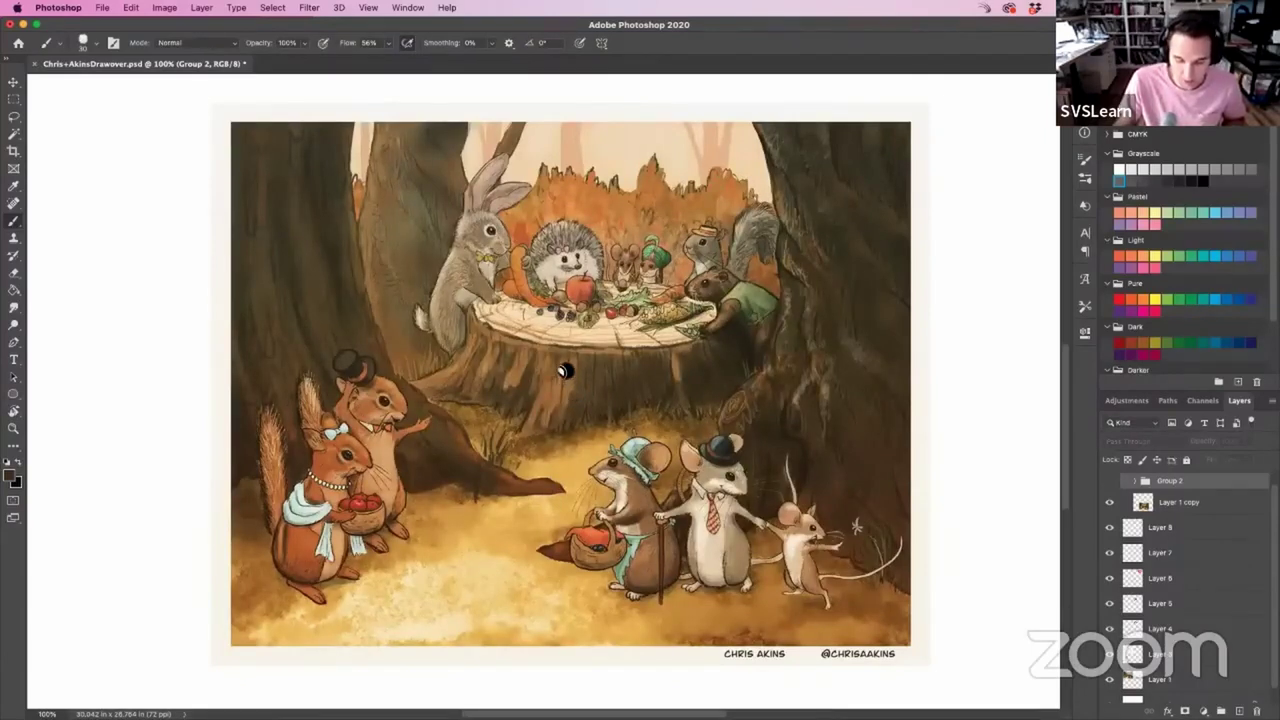
pyautogui.click(1109, 482)
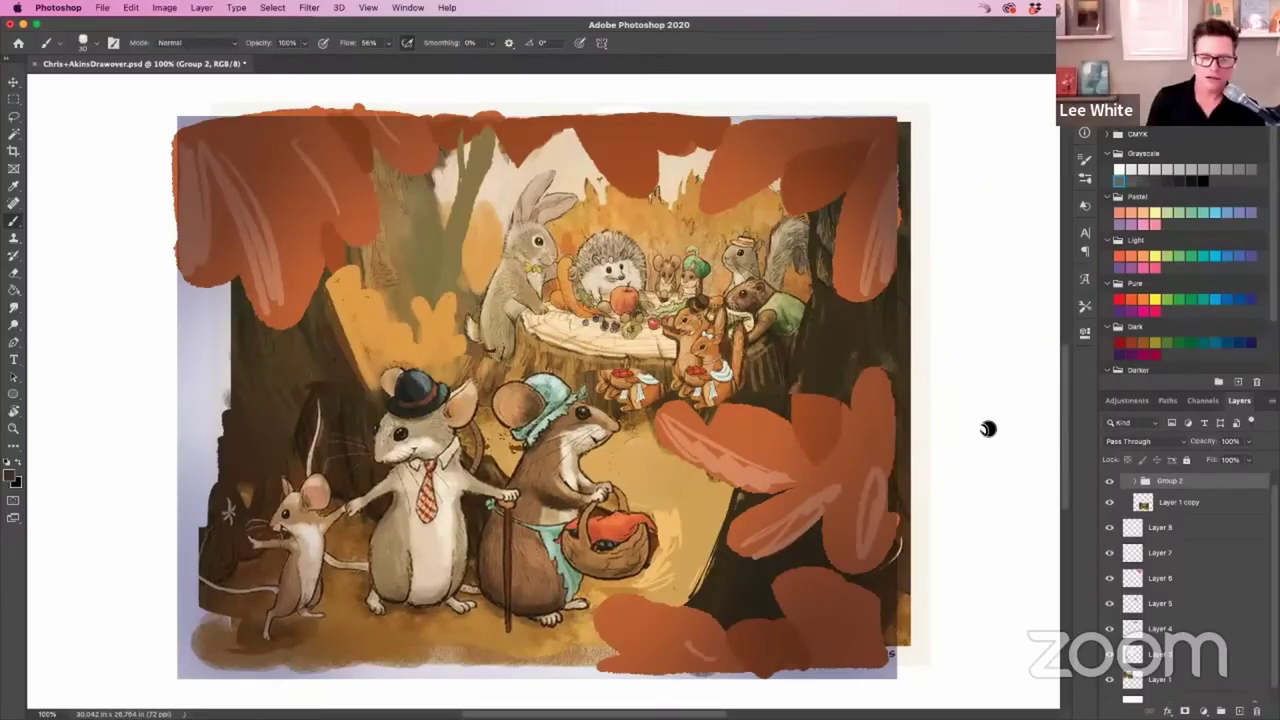
# Lasso a freehand selection around the image's outer edges, excluding the bright central clearing.
pyautogui.click(1135, 482)
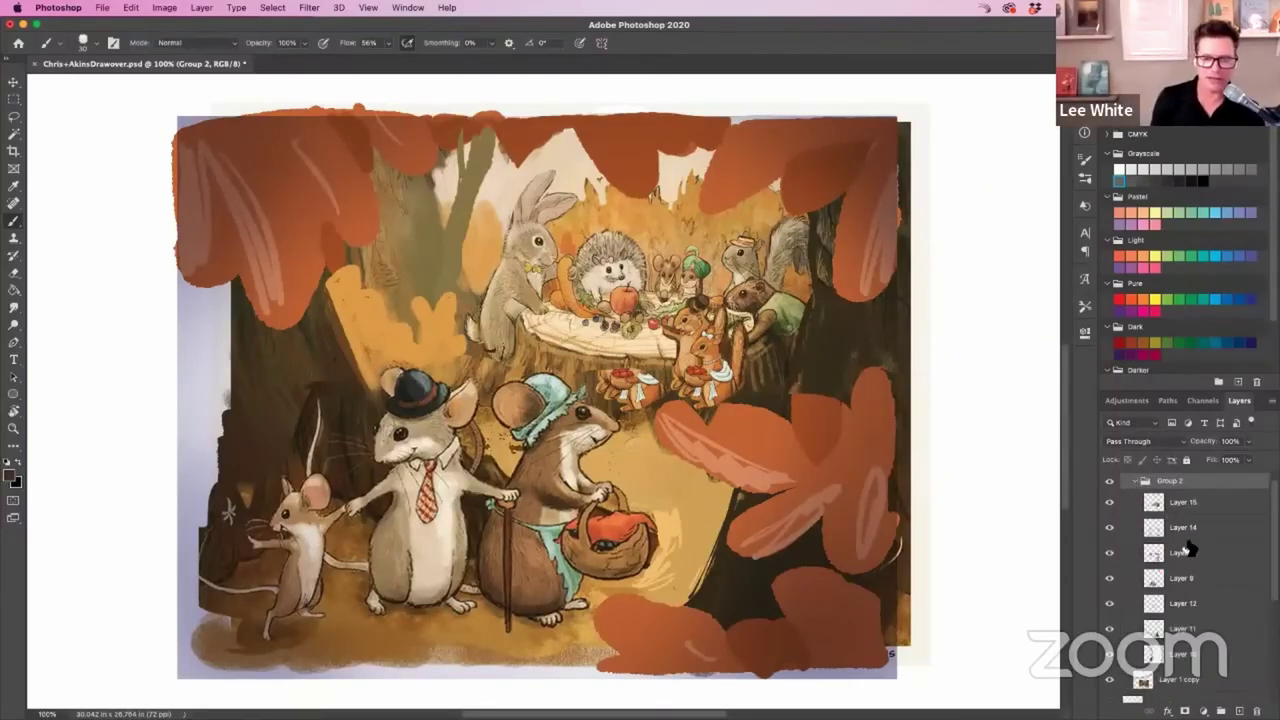
pyautogui.press('l')
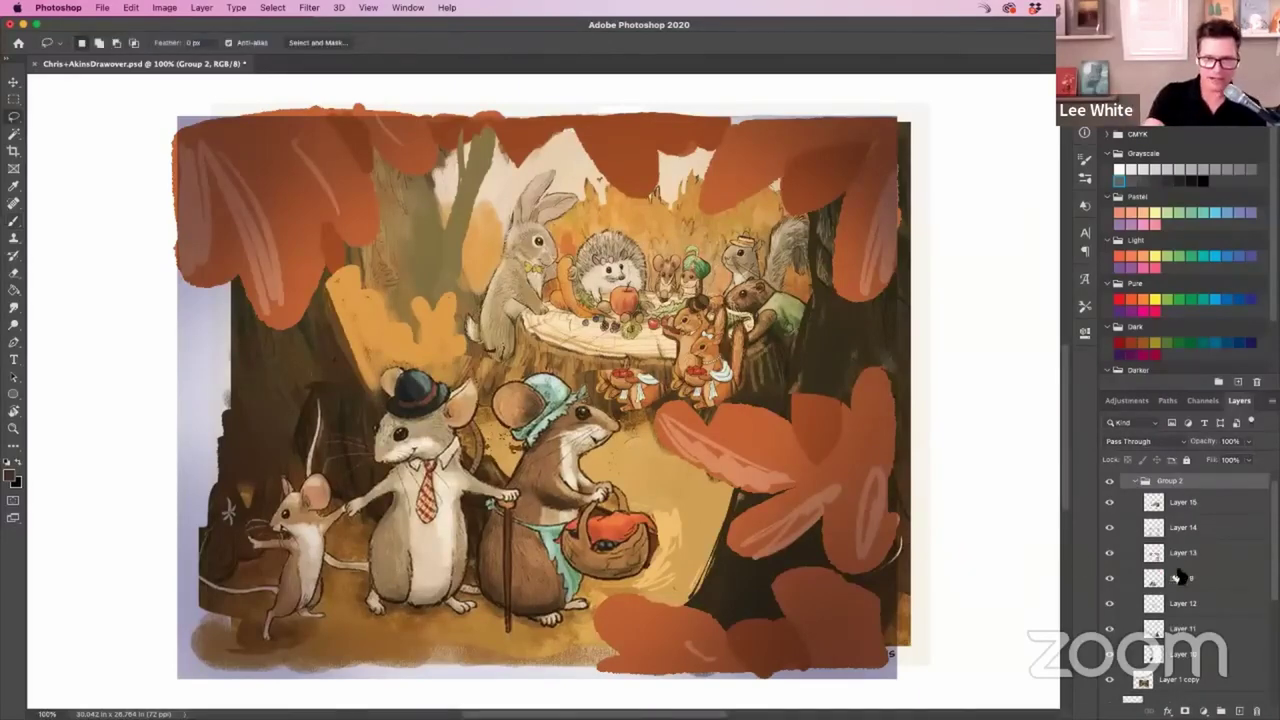
pyautogui.click(1186, 552)
pyautogui.keyDown('super'); pyautogui.click(1155, 553); pyautogui.keyUp('super')
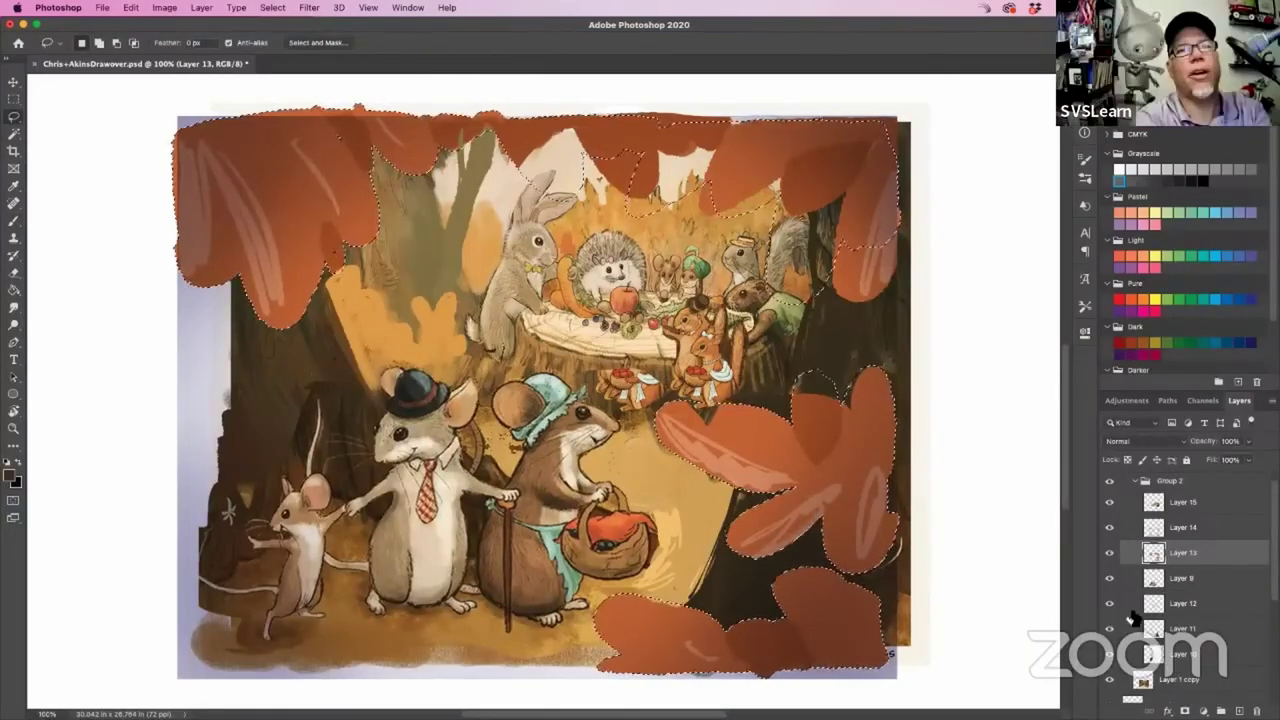
pyautogui.click(900, 126)
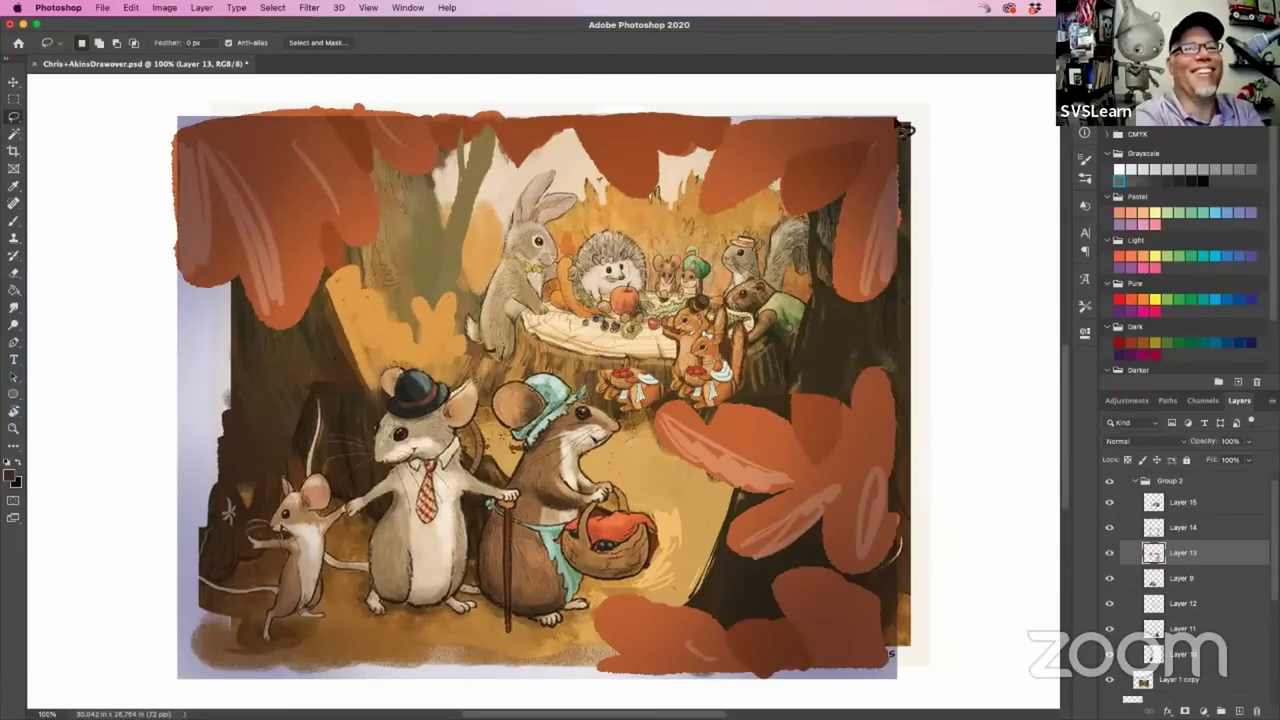
pyautogui.moveTo(903, 119)
pyautogui.mouseDown()
pyautogui.moveTo(893, 519)
pyautogui.moveTo(908, 644)
pyautogui.moveTo(671, 672)
pyautogui.moveTo(602, 659)
pyautogui.moveTo(599, 600)
pyautogui.moveTo(691, 608)
pyautogui.moveTo(732, 492)
pyautogui.moveTo(659, 426)
pyautogui.moveTo(775, 400)
pyautogui.moveTo(828, 240)
pyautogui.moveTo(759, 194)
pyautogui.moveTo(698, 214)
pyautogui.moveTo(704, 161)
pyautogui.moveTo(667, 148)
pyautogui.moveTo(653, 169)
pyautogui.moveTo(602, 180)
pyautogui.moveTo(569, 129)
pyautogui.moveTo(512, 155)
pyautogui.moveTo(465, 143)
pyautogui.moveTo(429, 166)
pyautogui.moveTo(360, 158)
pyautogui.moveTo(370, 205)
pyautogui.moveTo(322, 270)
pyautogui.moveTo(376, 382)
pyautogui.moveTo(384, 370)
pyautogui.moveTo(448, 383)
pyautogui.moveTo(482, 437)
pyautogui.moveTo(509, 446)
pyautogui.moveTo(500, 422)
pyautogui.moveTo(544, 379)
pyautogui.moveTo(608, 412)
pyautogui.moveTo(616, 433)
pyautogui.moveTo(588, 448)
pyautogui.moveTo(642, 572)
pyautogui.moveTo(584, 590)
pyautogui.moveTo(600, 673)
pyautogui.moveTo(283, 681)
pyautogui.moveTo(188, 599)
pyautogui.moveTo(170, 369)
pyautogui.moveTo(233, 104)
pyautogui.moveTo(432, 94)
pyautogui.mouseUp()
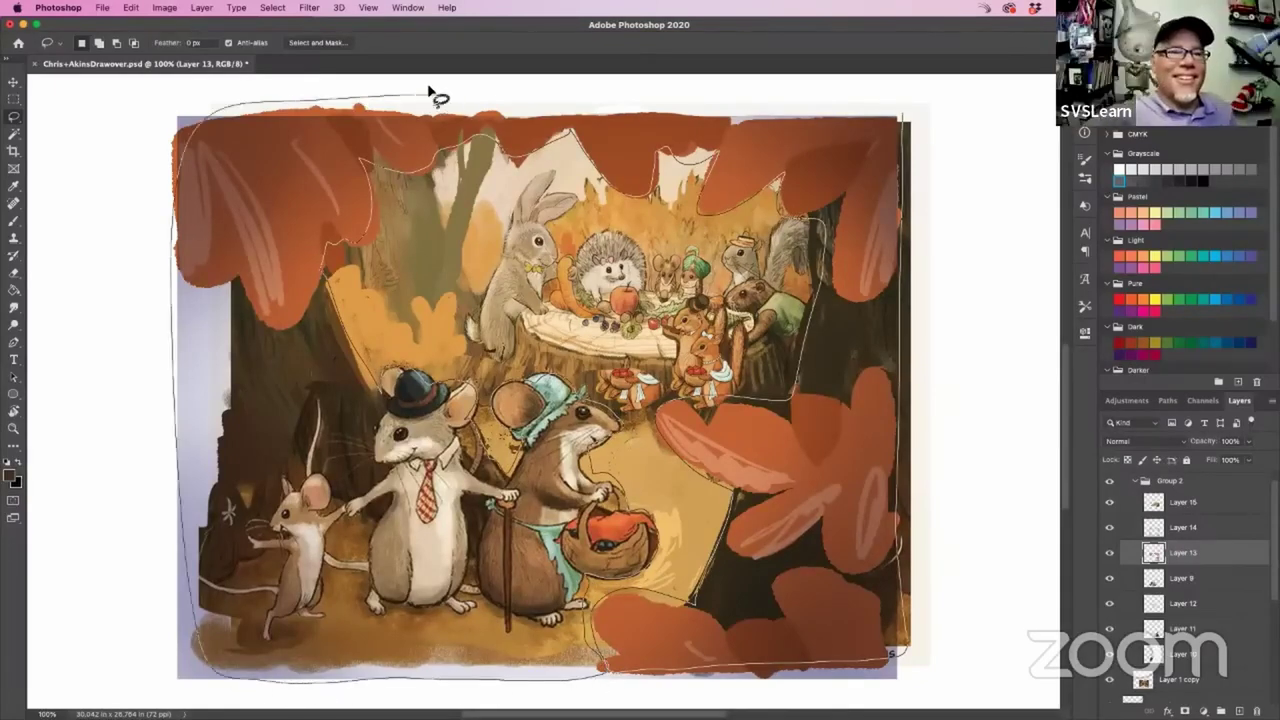
# Fill the selection on new Layer 16 with dark navy, set to Multiply at 46% opacity.
pyautogui.press('g')
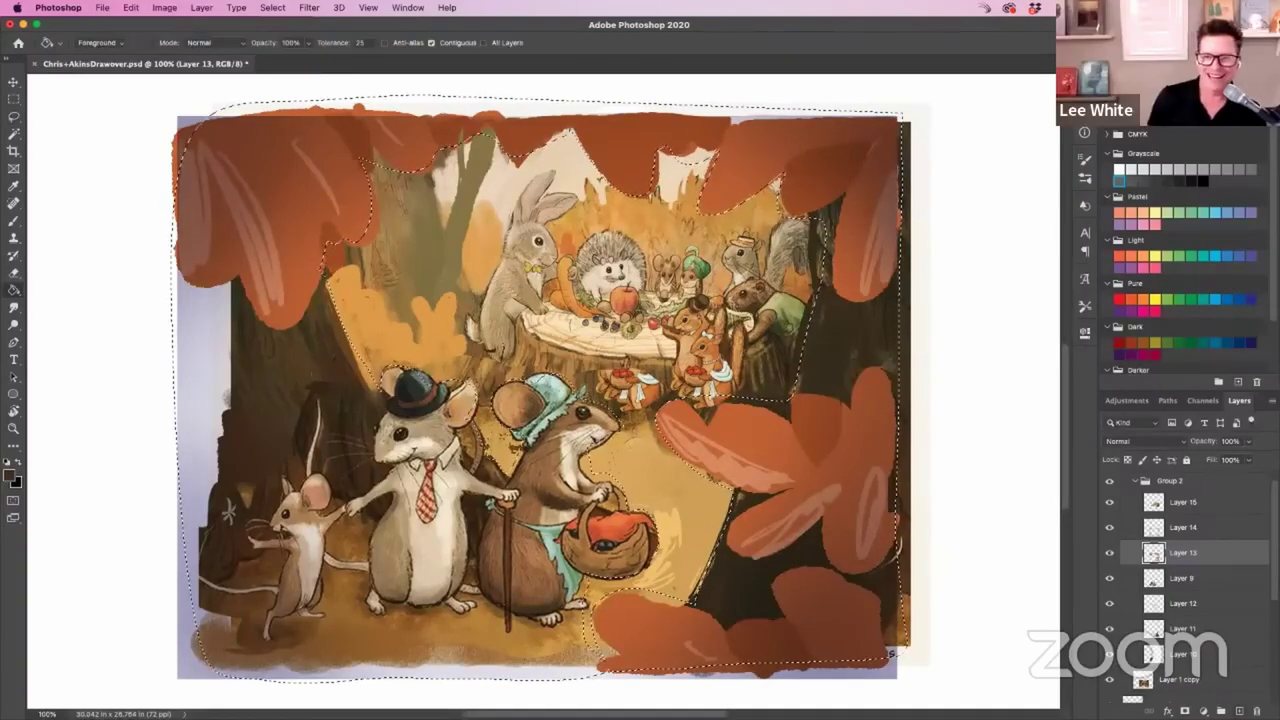
pyautogui.press('alt+shift+super+n')
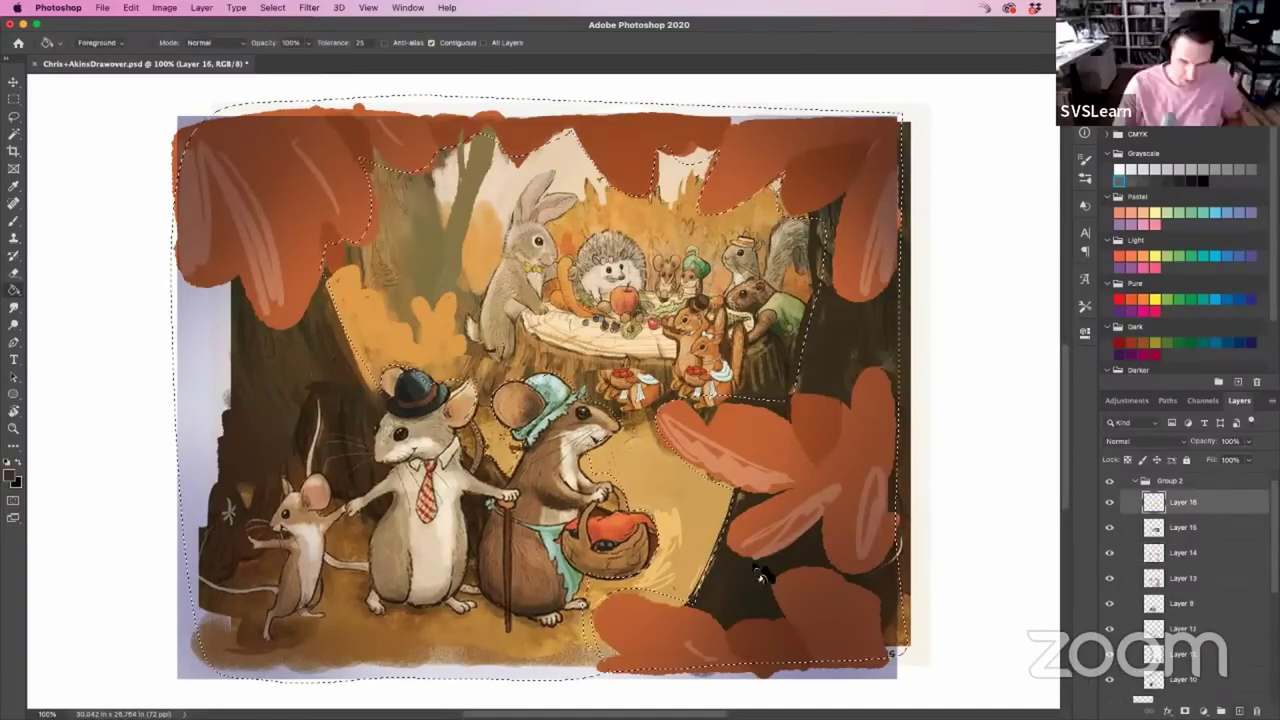
pyautogui.scroll(-3, 1260, 320)
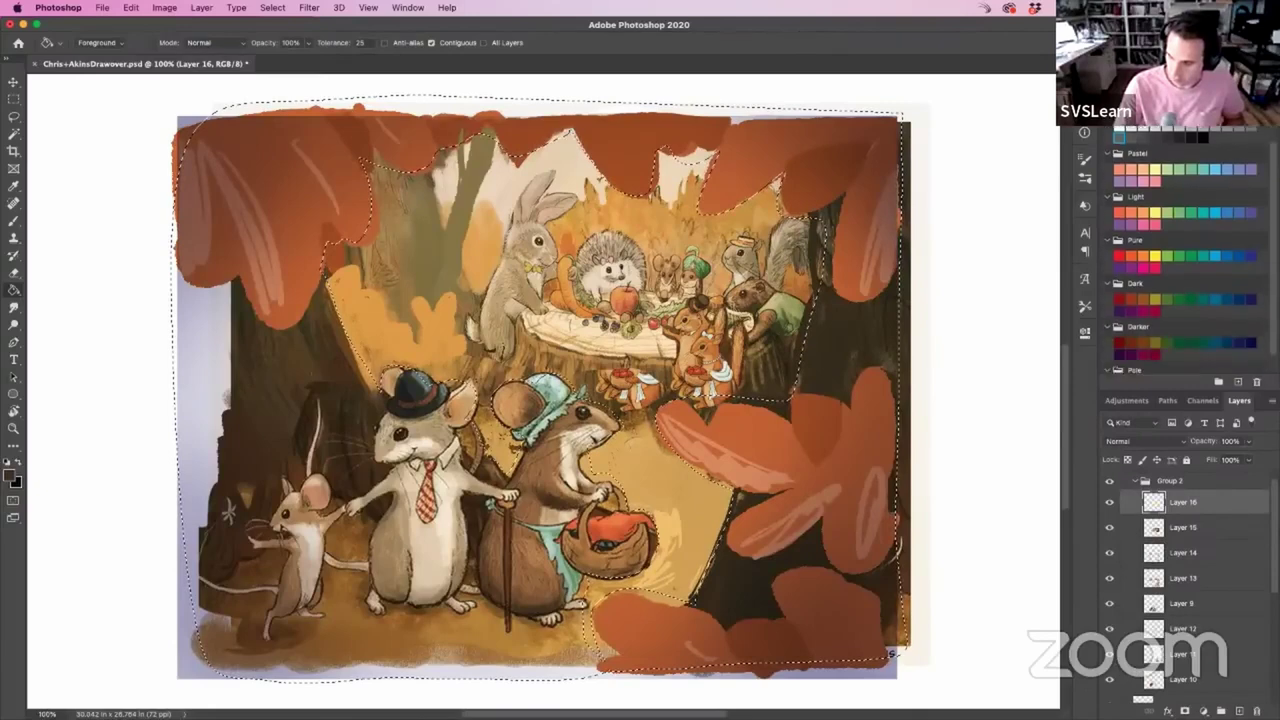
pyautogui.click(1250, 330)
pyautogui.click(765, 475)
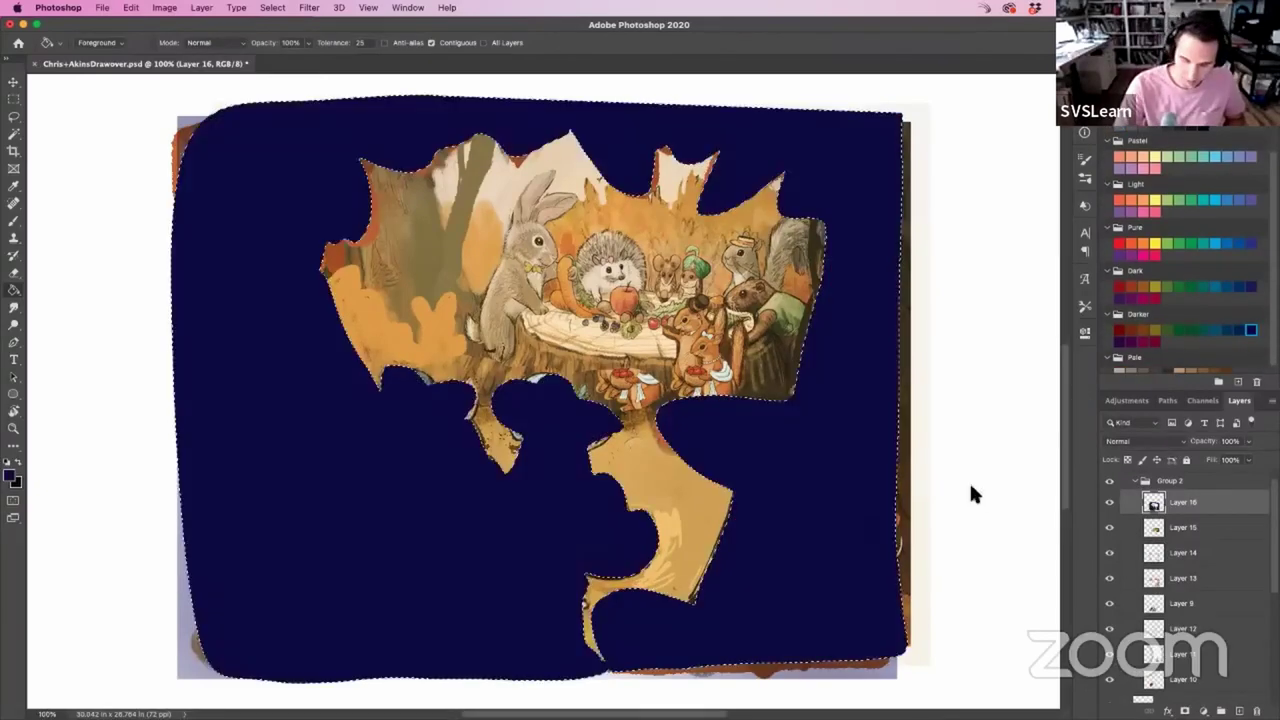
pyautogui.click(1145, 441)
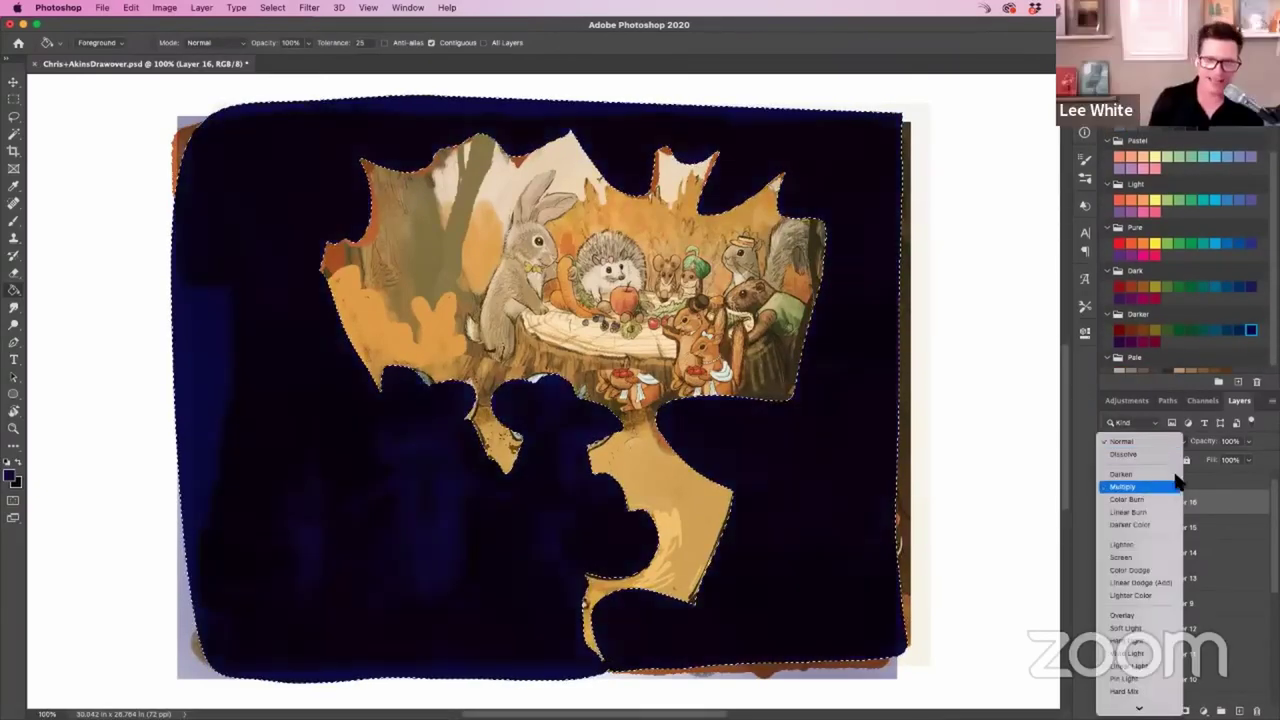
pyautogui.click(1126, 487)
pyautogui.moveTo(1214, 441); pyautogui.dragTo(1197, 445)
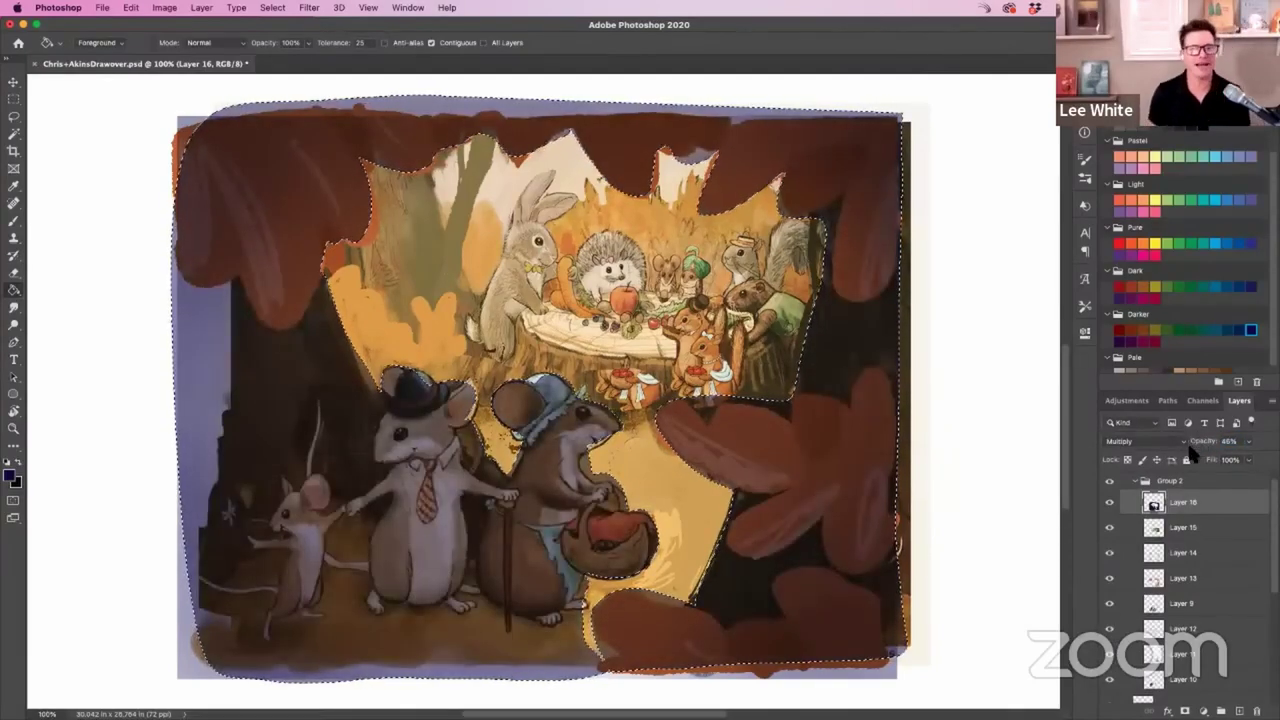
pyautogui.press('super+d')
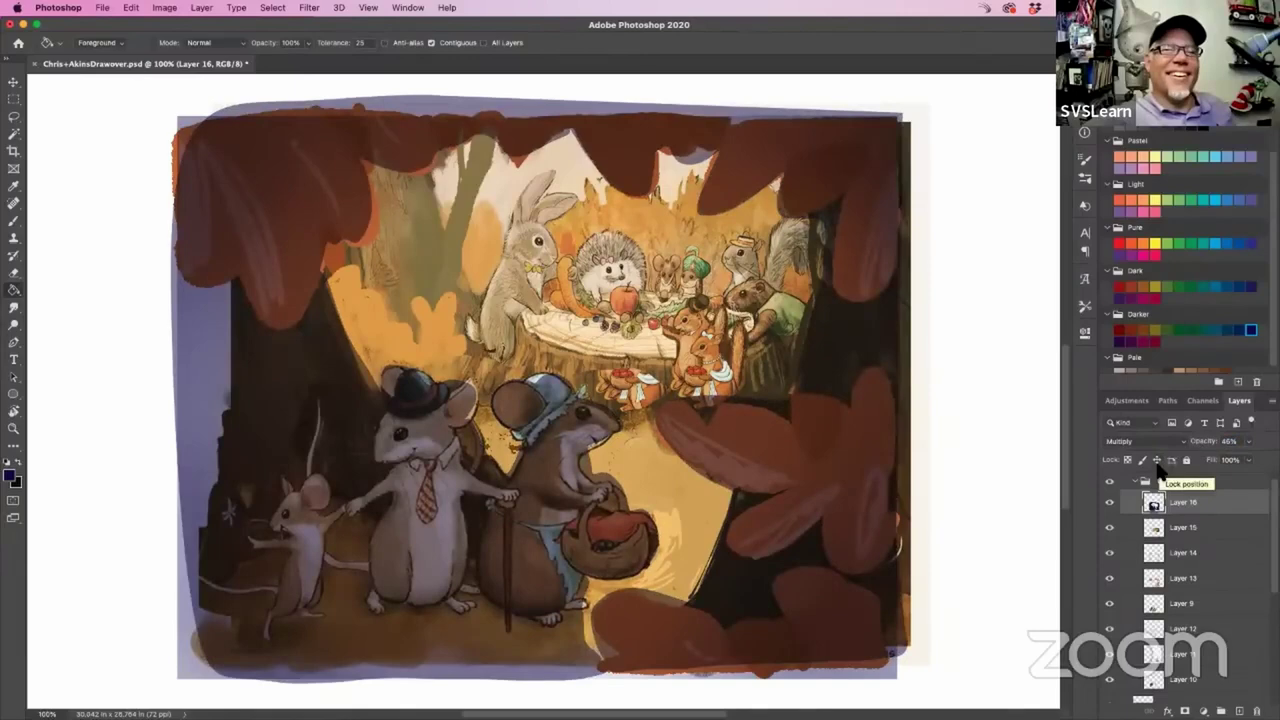
# Turn off Layer 3's visibility to remove the red circles from the reference thumbnail, then compare both images.
pyautogui.press('super+minus')
pyautogui.press('super+minus')
pyautogui.press('super+minus')
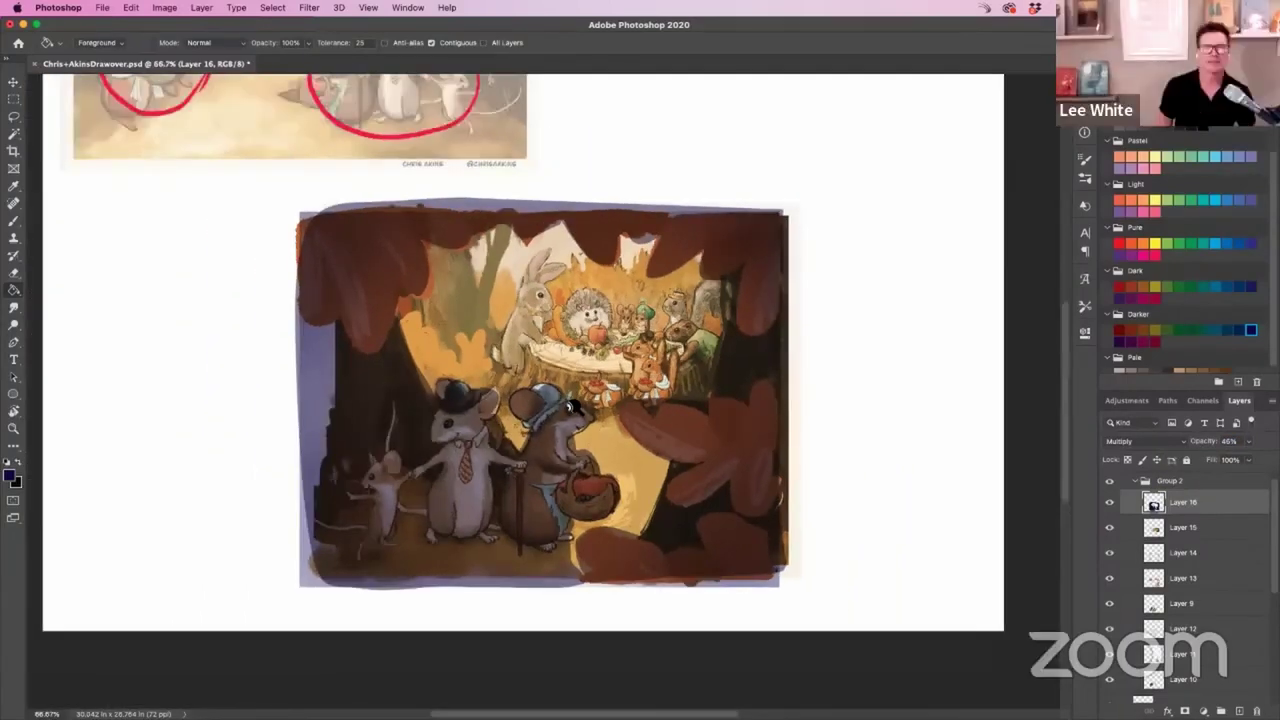
pyautogui.scroll(-10, 1210, 572)
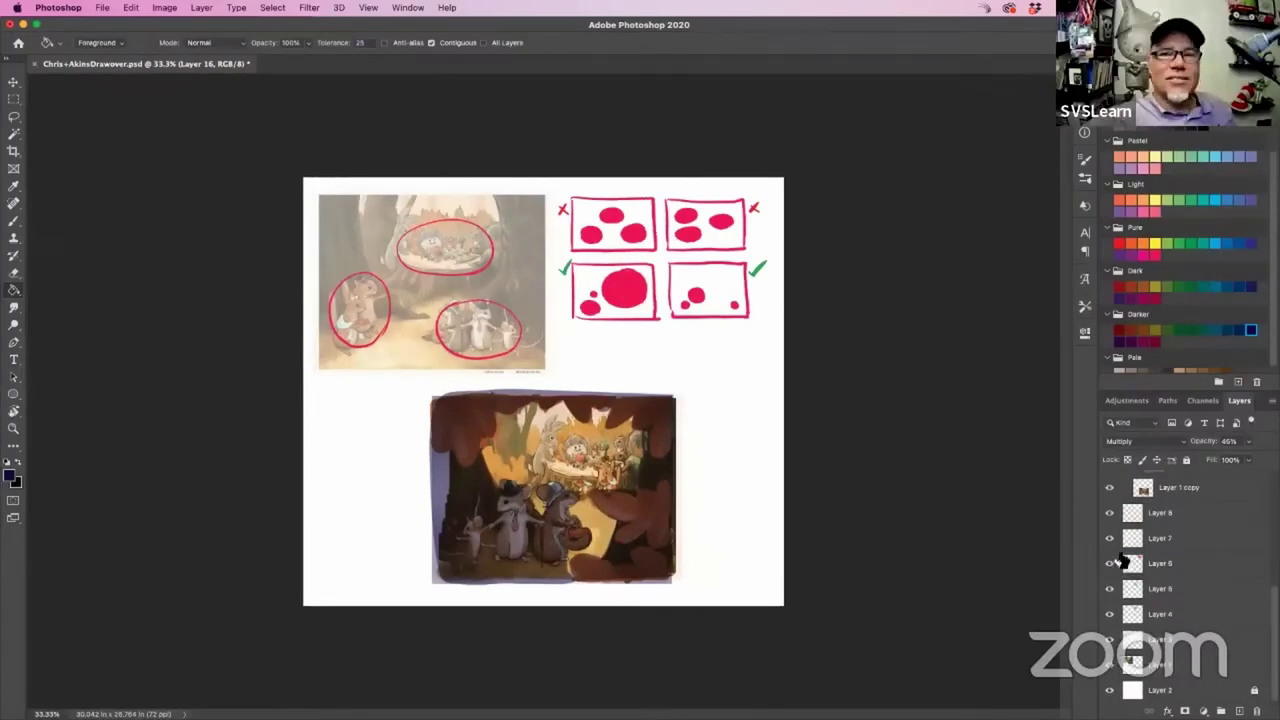
pyautogui.click(1109, 639)
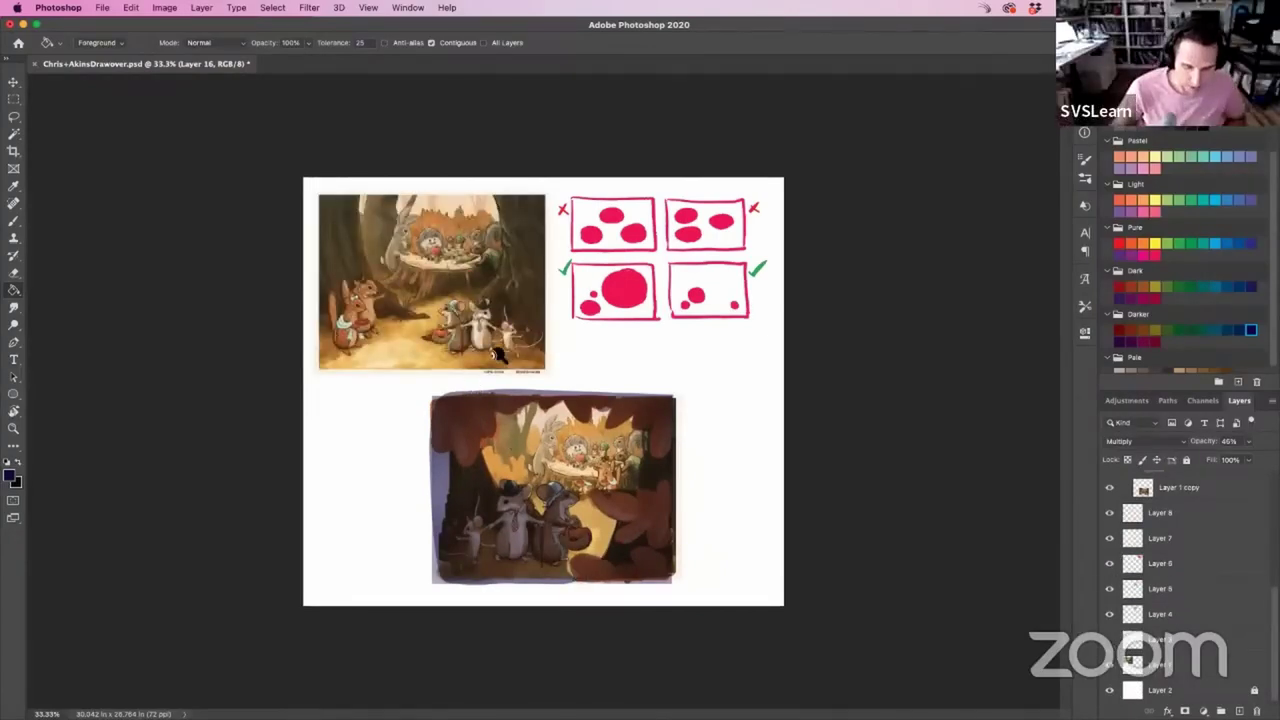
pyautogui.scroll(2, 472, 361)
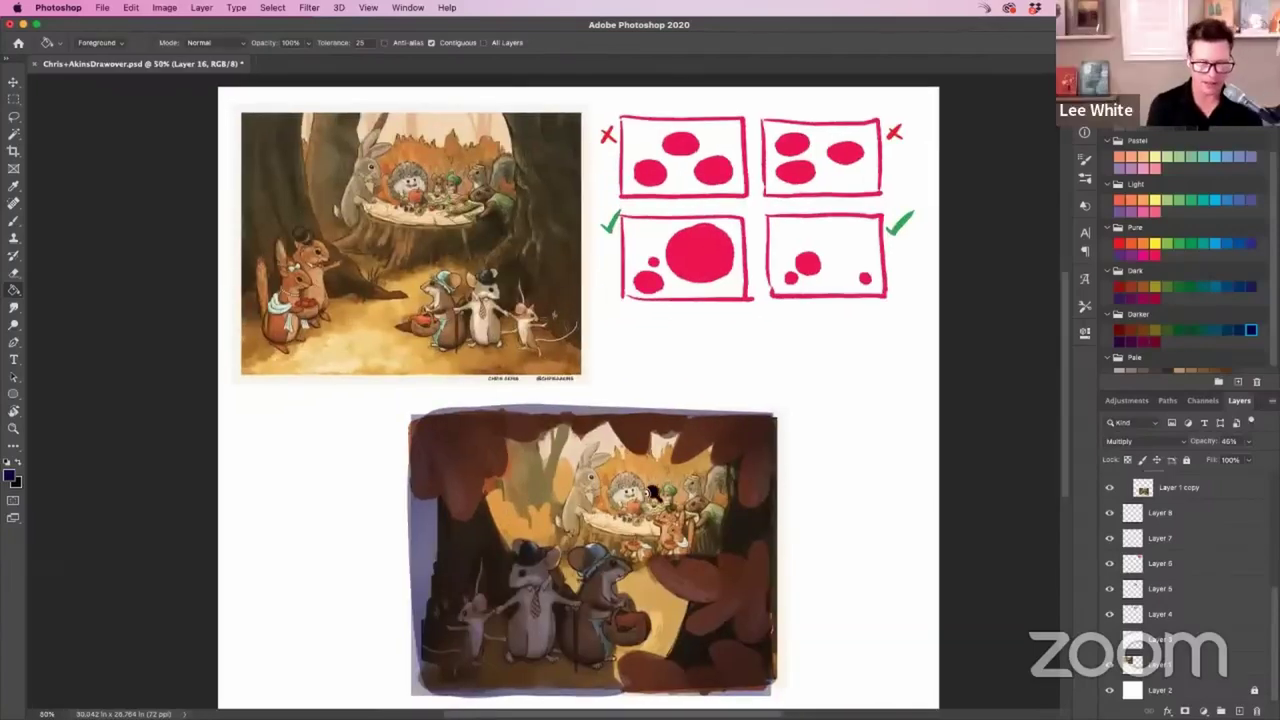
pyautogui.press('super+minus')
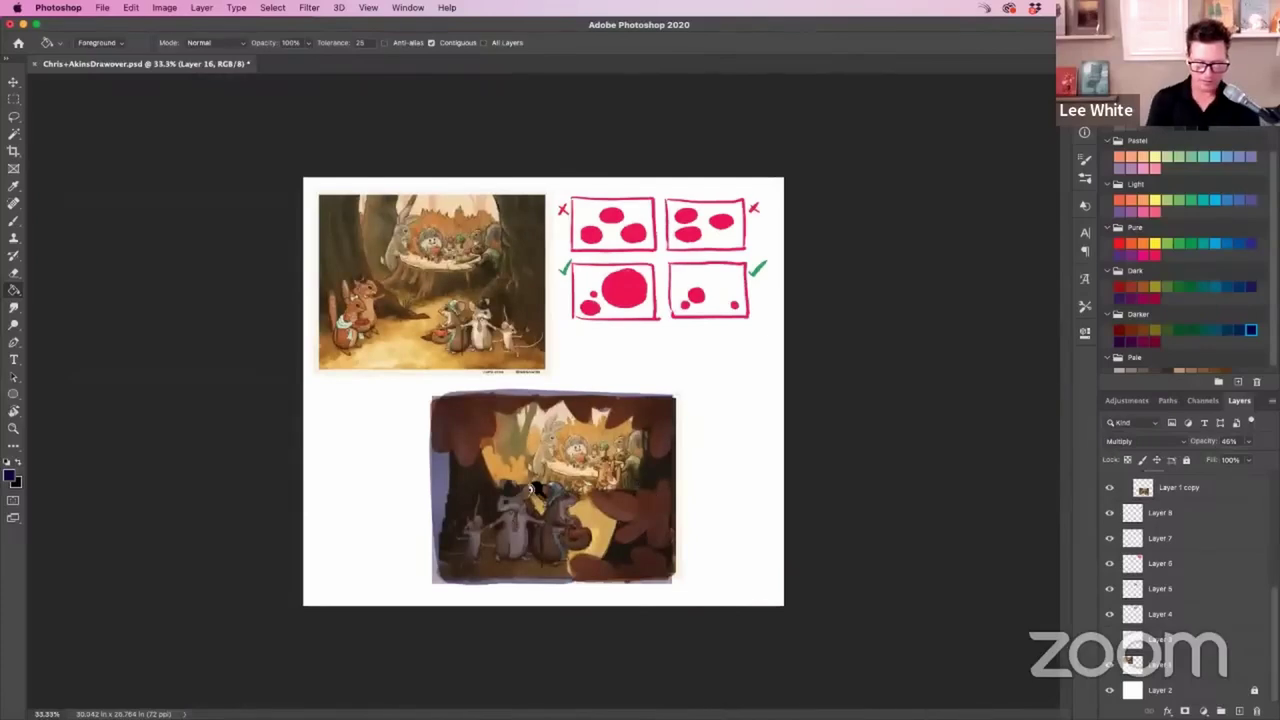
pyautogui.scroll(2, 535, 487)
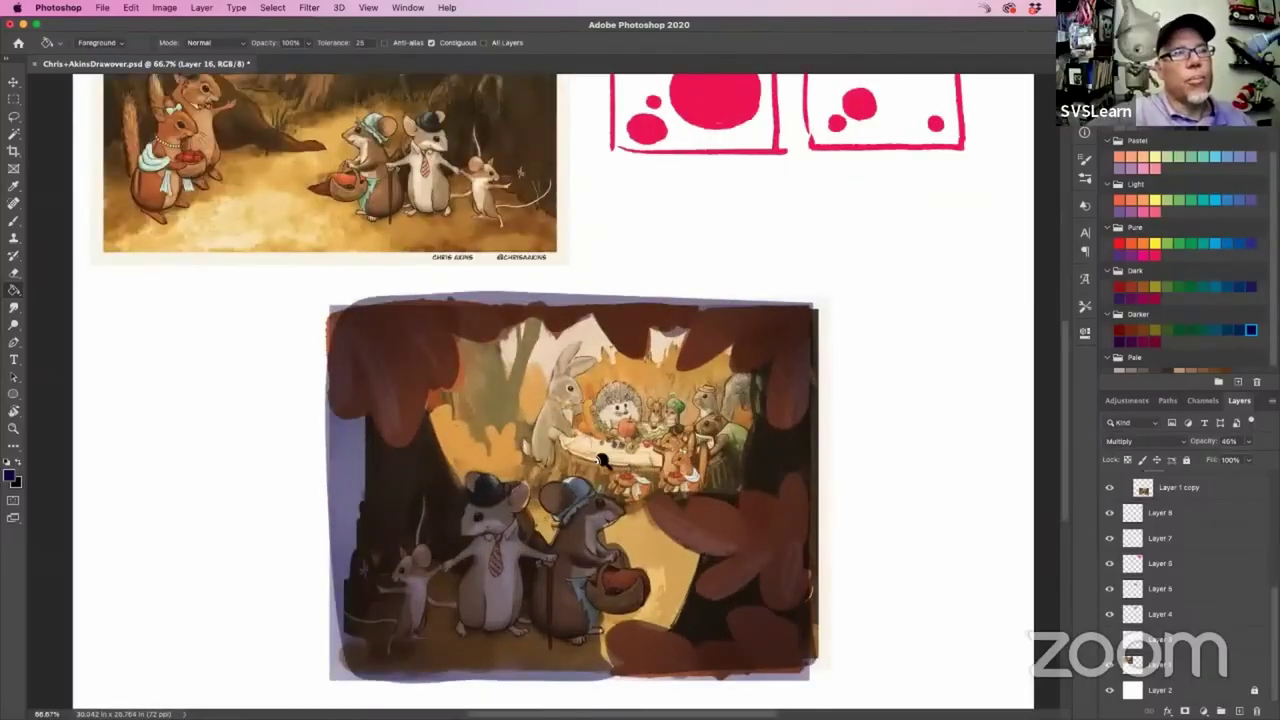
pyautogui.scroll(2, 600, 460)
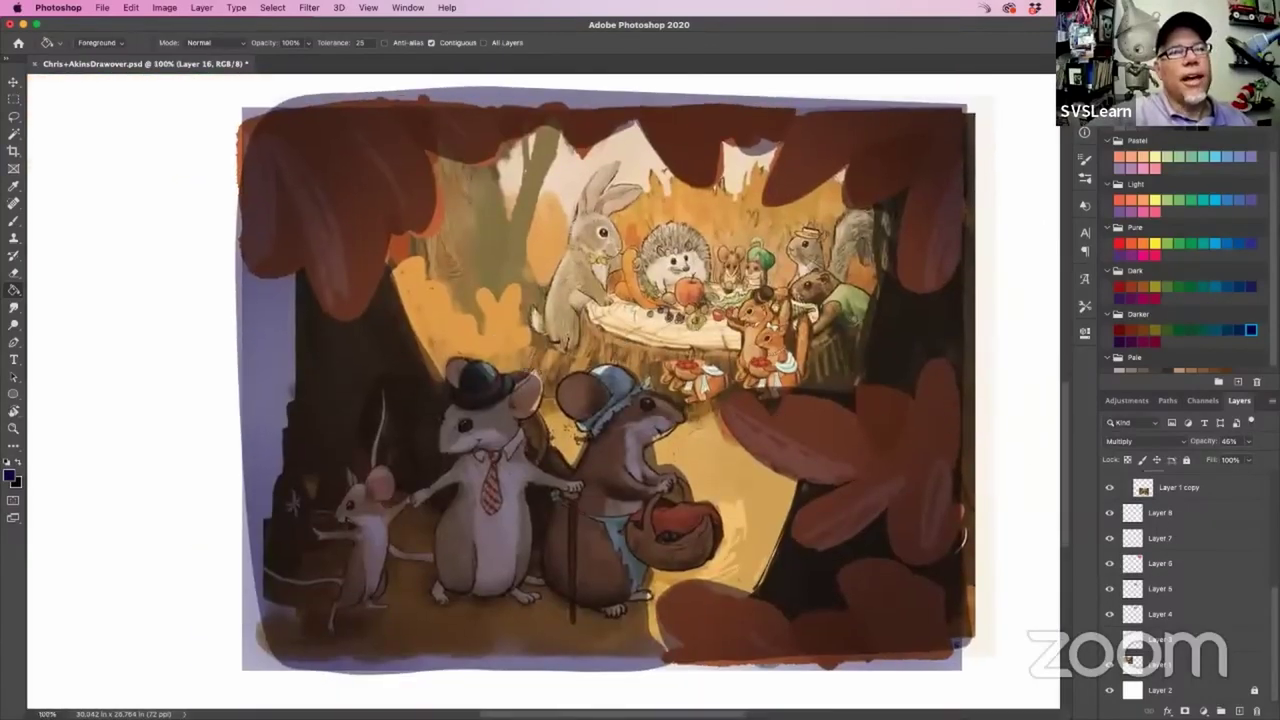
pyautogui.click(1190, 488)
pyautogui.scroll(3, 1200, 540)
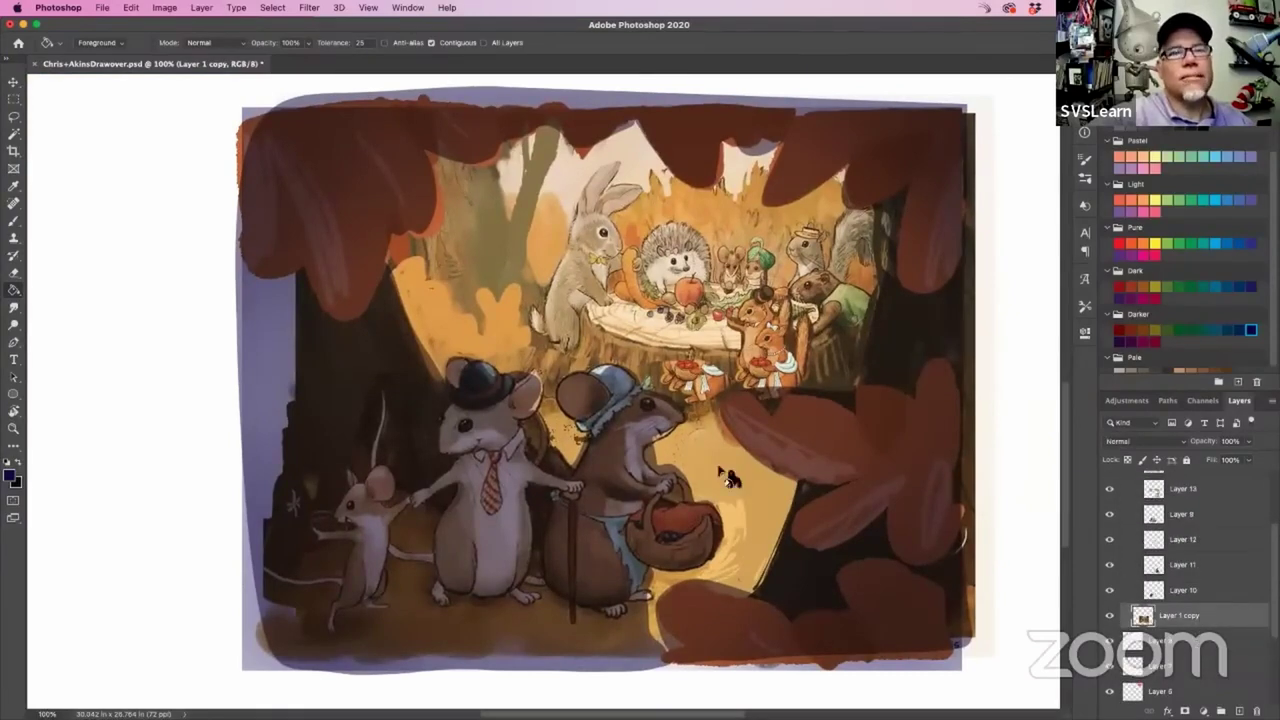